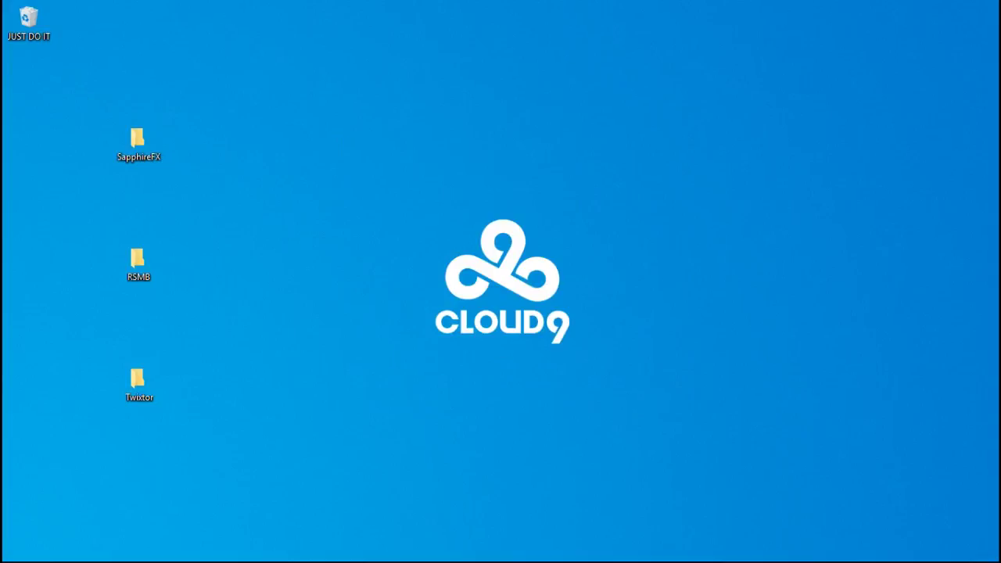
Step: Open the RSMB desktop folder and run the RevisionFX ReelSmart Motion Blur installer
drag(226, 226, 64, 310)
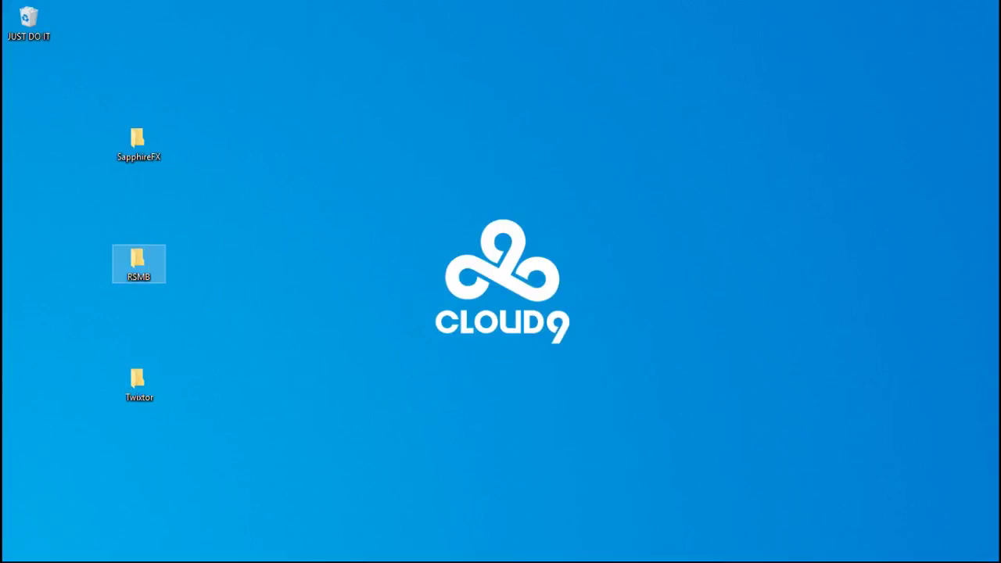
double_click(139, 264)
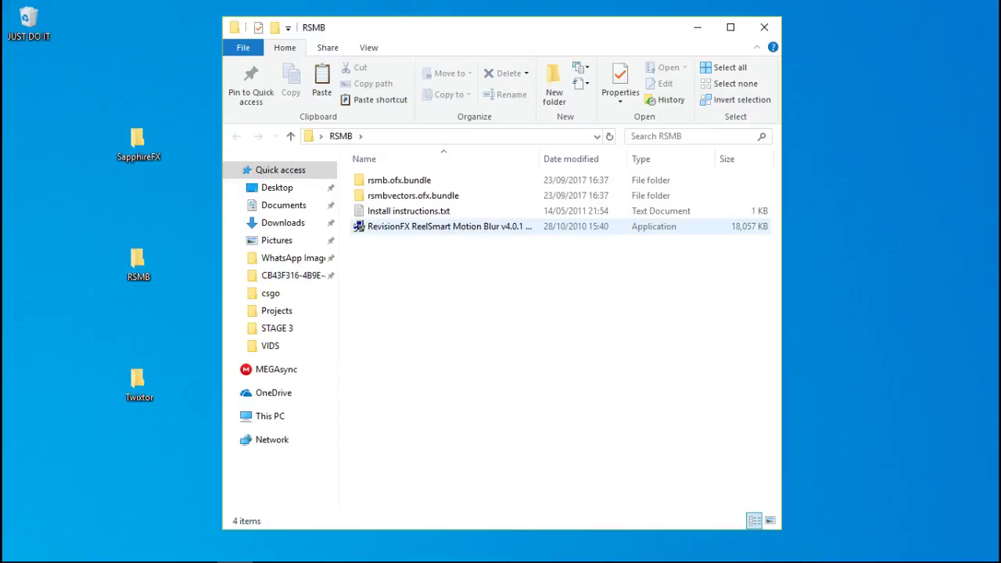
click(450, 226)
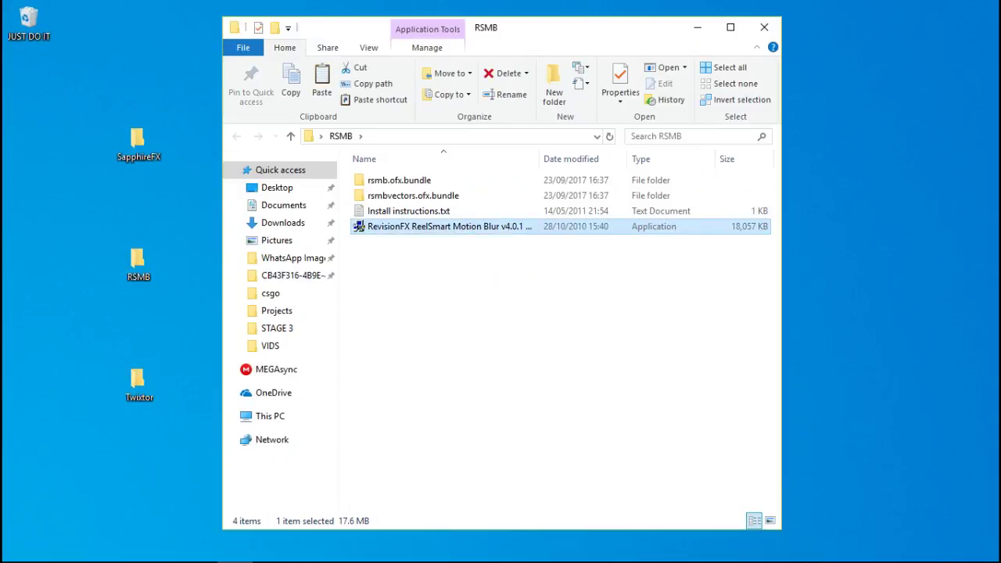
key(F2)
key(Escape)
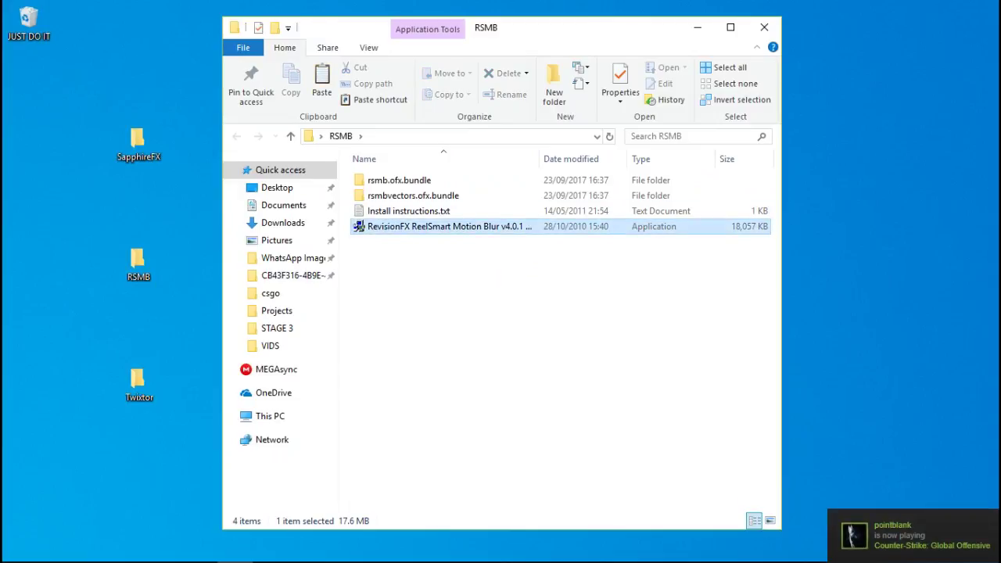
key(Return)
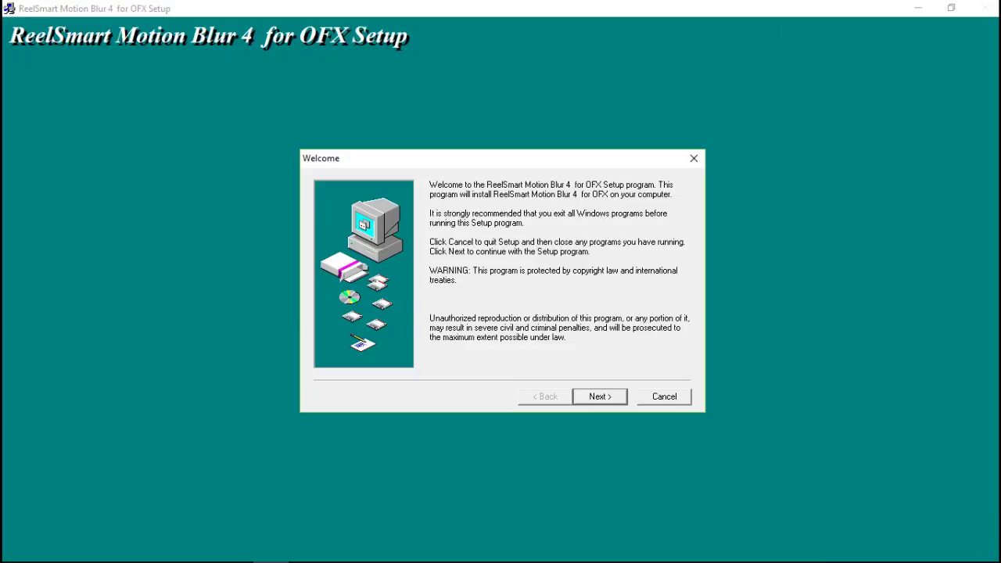
Step: Accept the ReelSmart Motion Blur 4 setup pages, keeping the OFX\Plugins destination, and begin installing
key(Return)
key(Return)
key(Return)
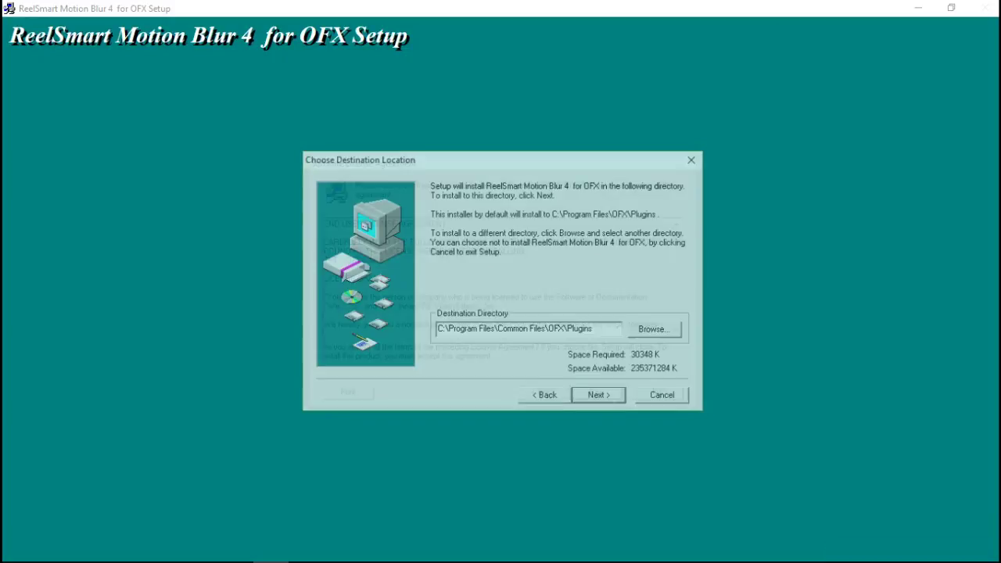
key(shift+Left)
key(shift+Left)
key(shift+Left)
key(shift+Left)
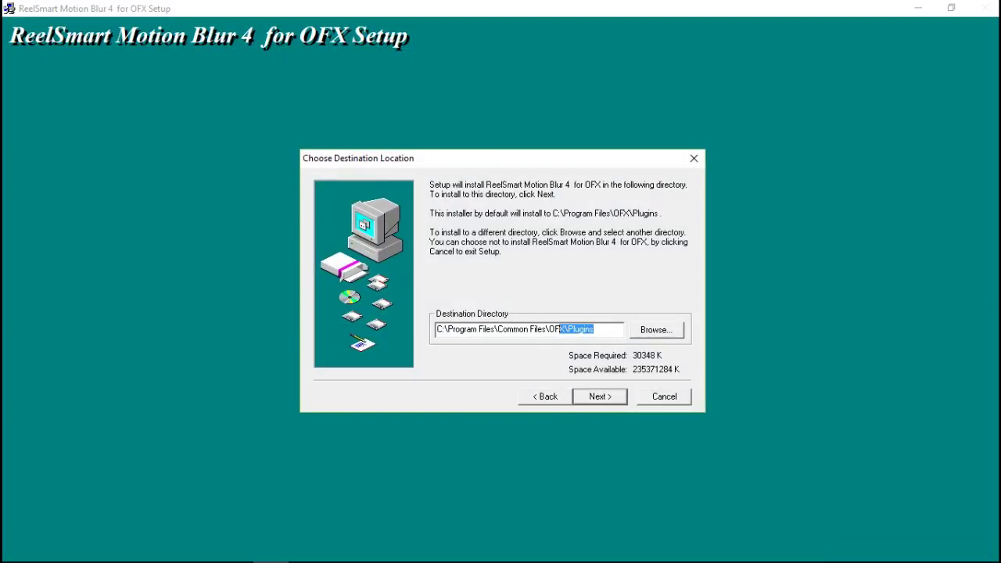
key(shift+Left)
key(shift+Left)
key(Return)
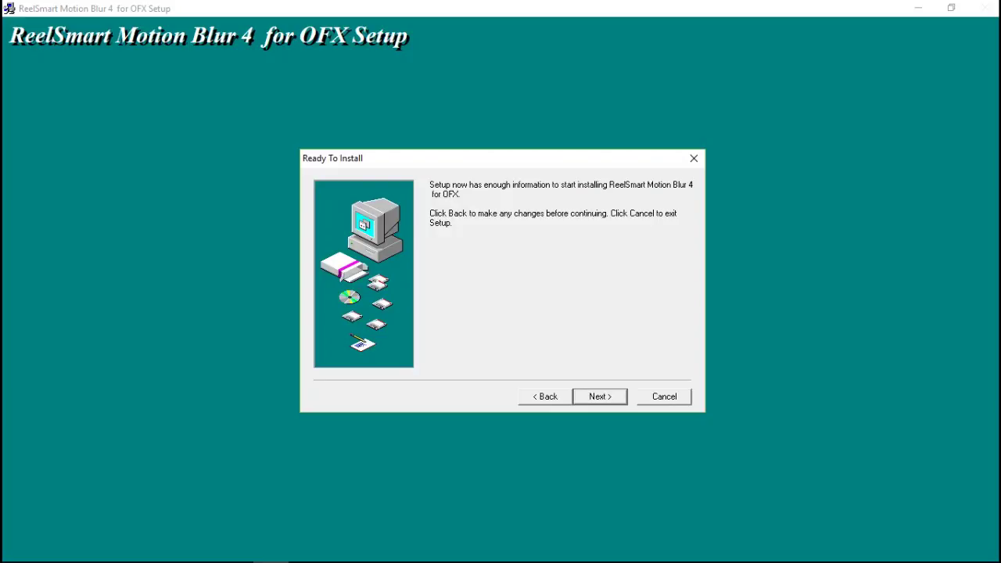
key(Return)
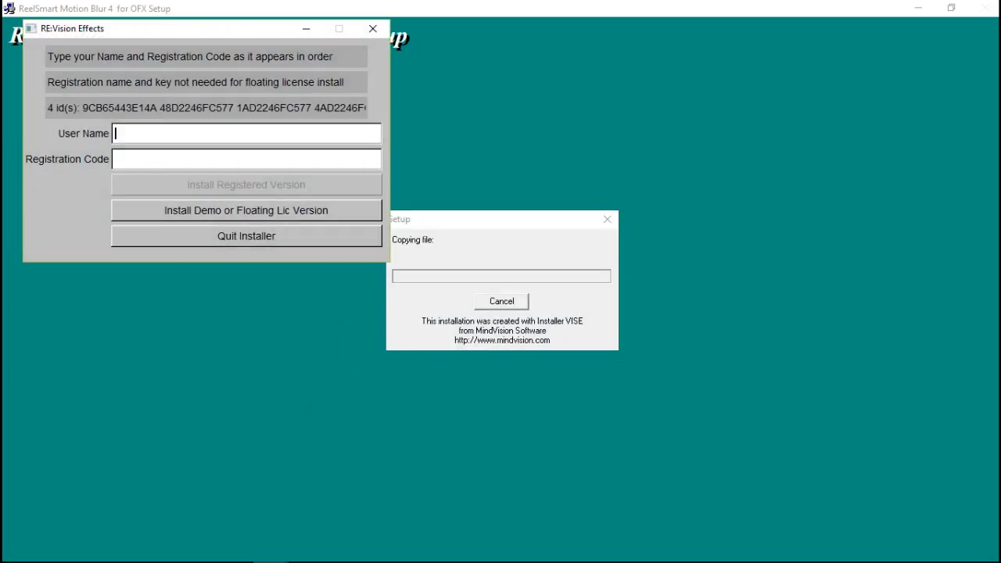
Step: Leave the RE:Vision registration user name blank and quit the installer, confirming Yes
drag(58, 29, 136, 83)
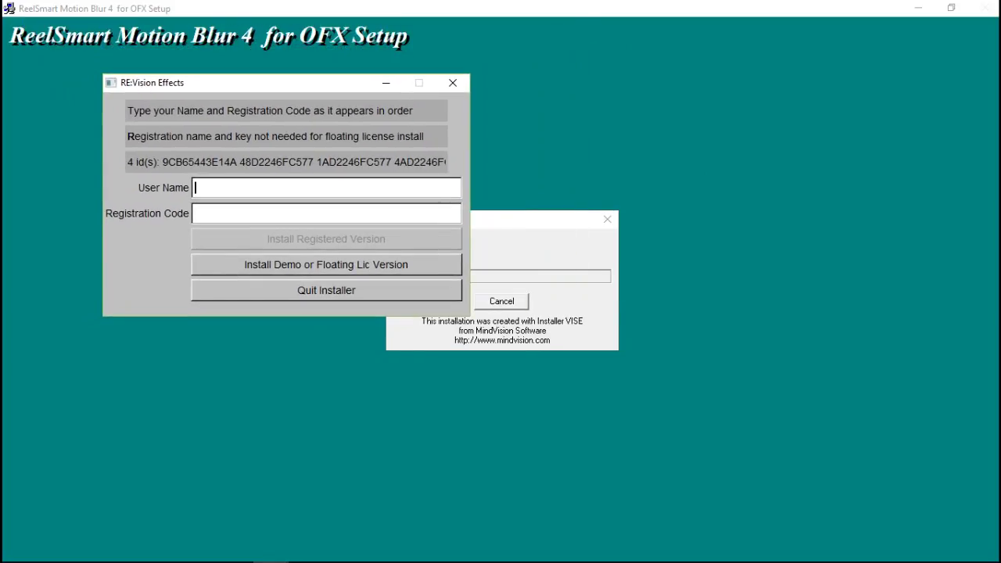
text(dwada)
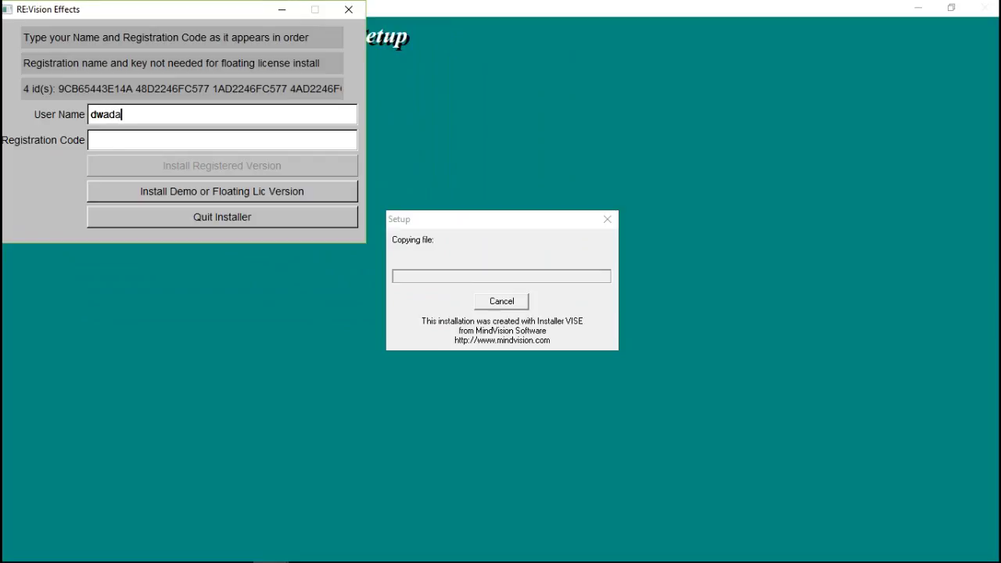
text(sds)
key(BackSpace)
key(BackSpace)
key(BackSpace)
key(BackSpace)
key(BackSpace)
key(BackSpace)
key(BackSpace)
click(349, 9)
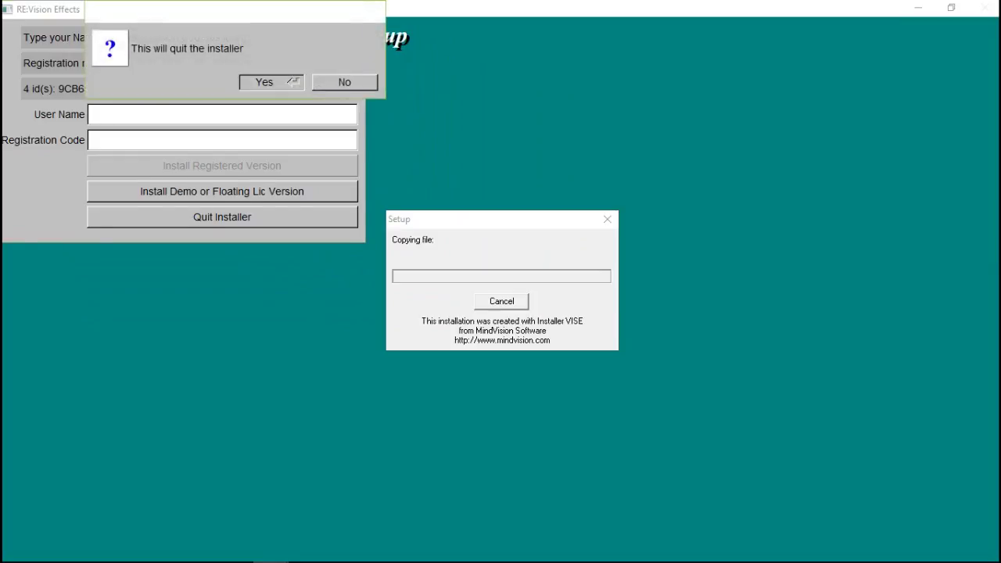
click(289, 80)
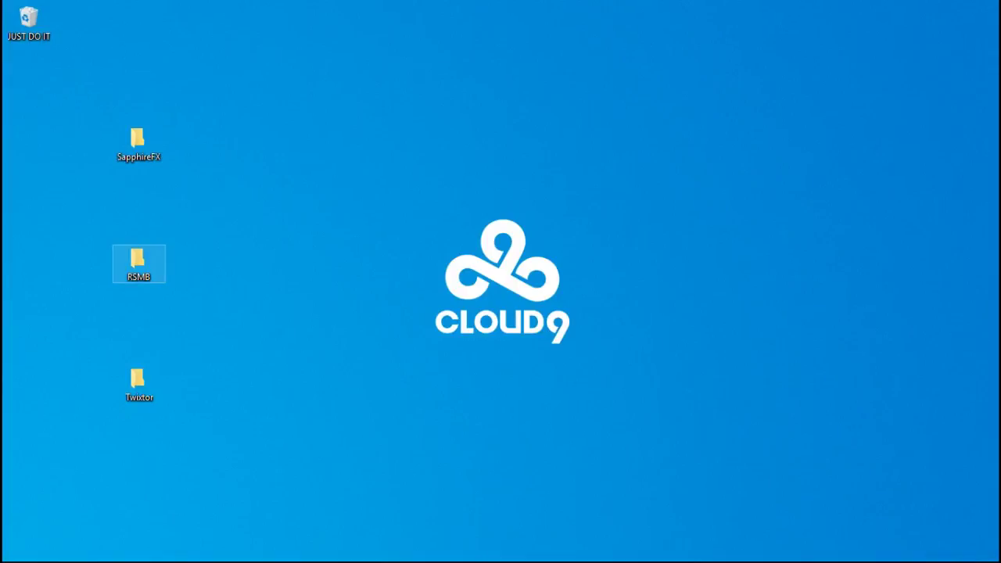
Step: Check the rsmb.ofx.bundle and rsmbvectors.ofx.bundle folders inside RSMB
double_click(138, 264)
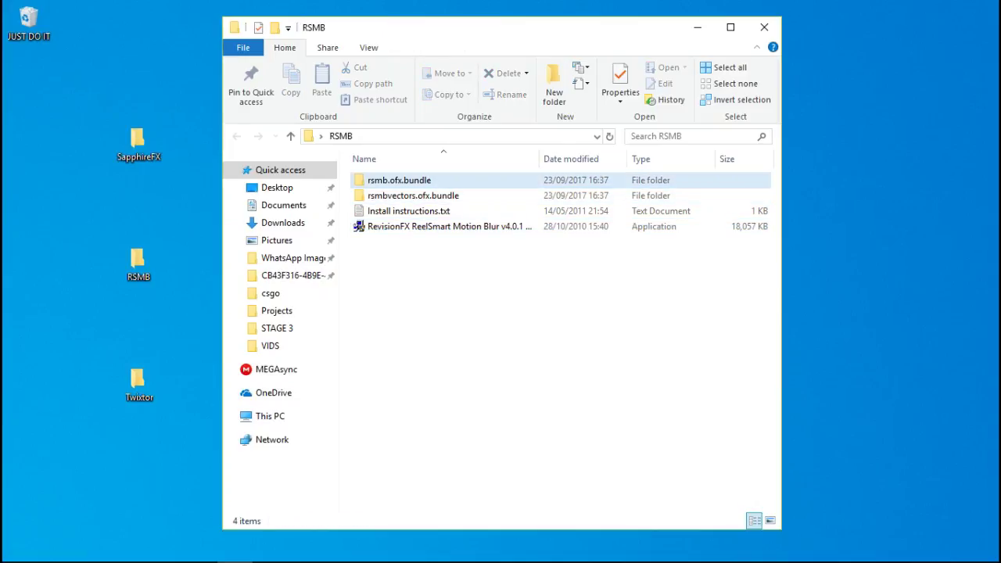
click(413, 195)
key(Up)
key(Down)
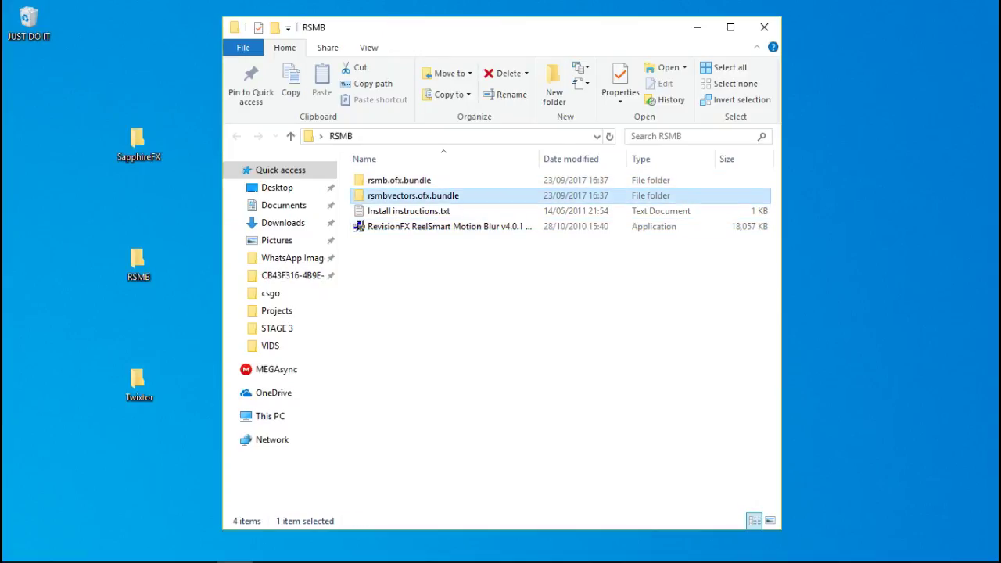
Step: Browse from This PC into Aryan (C:) Program Files and find the VEGAS folder
click(270, 416)
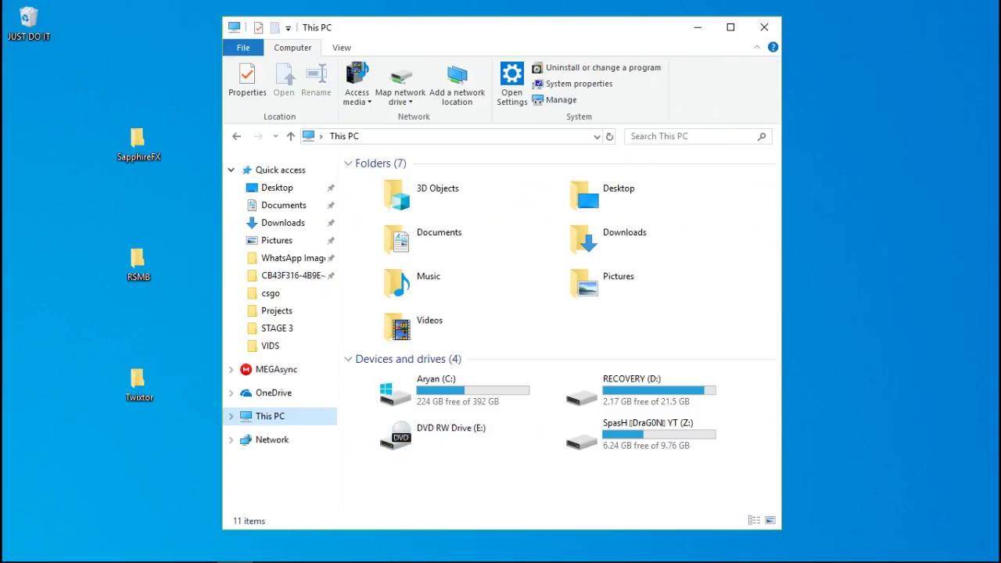
double_click(435, 389)
double_click(391, 338)
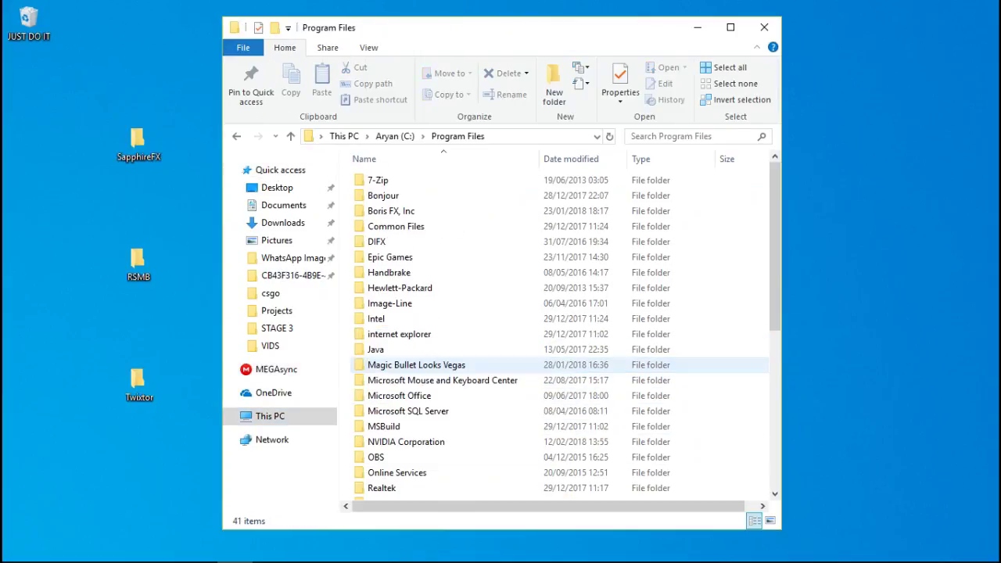
scroll(470, 426, down, 5)
scroll(469, 399, down, 2)
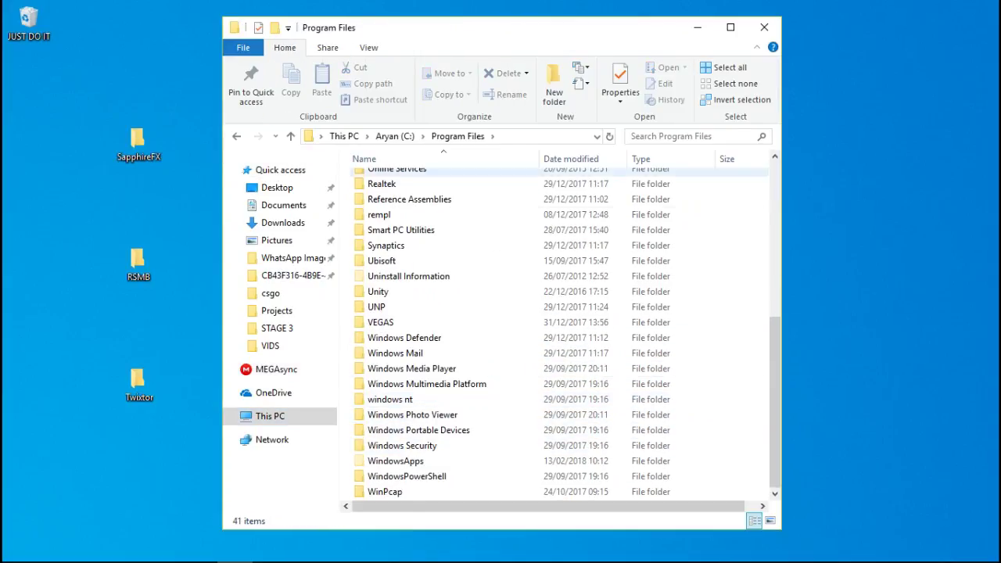
click(376, 307)
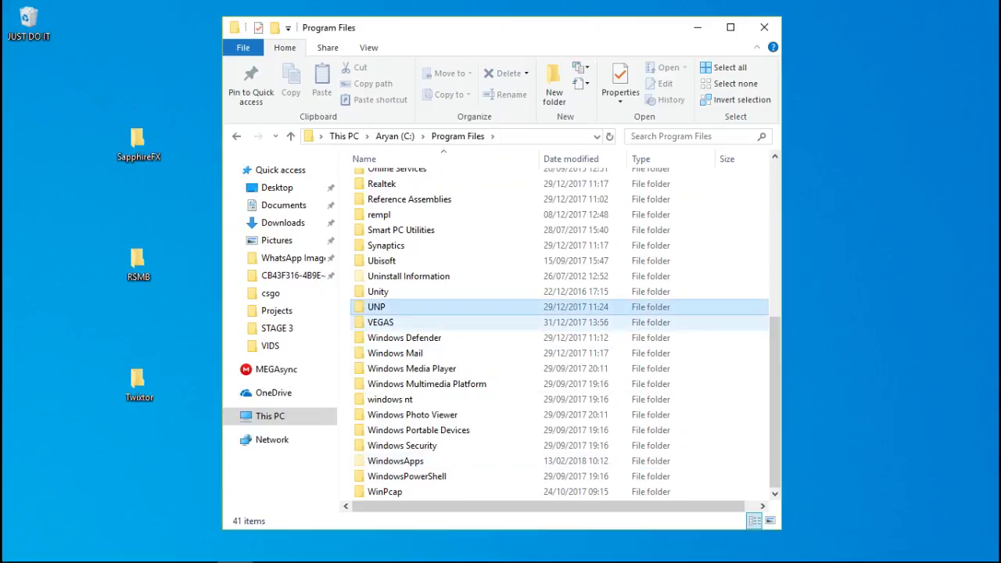
Step: Open the VEGAS Pro 15.0 folder inside Program Files\VEGAS and scroll through its contents
double_click(461, 322)
click(466, 182)
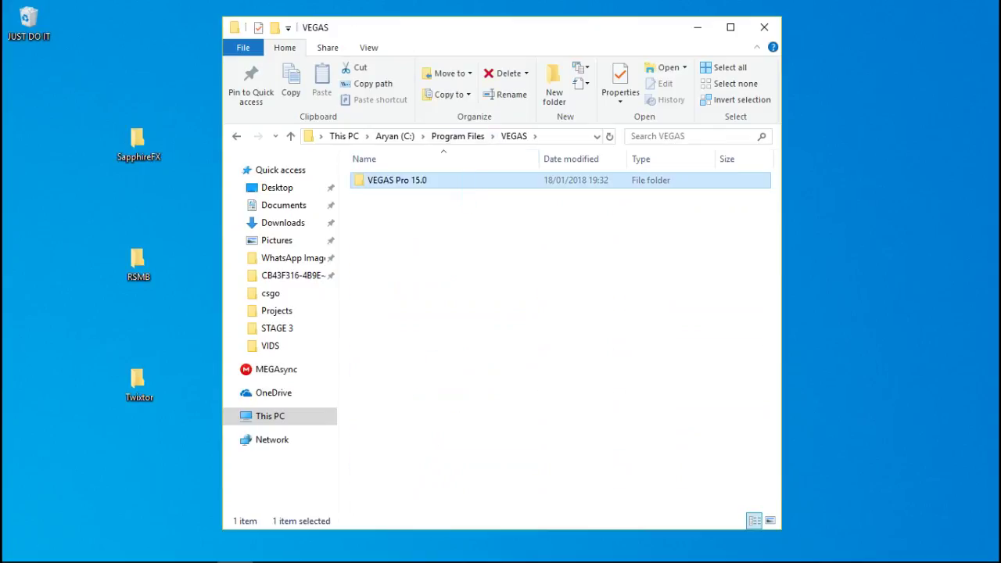
double_click(396, 180)
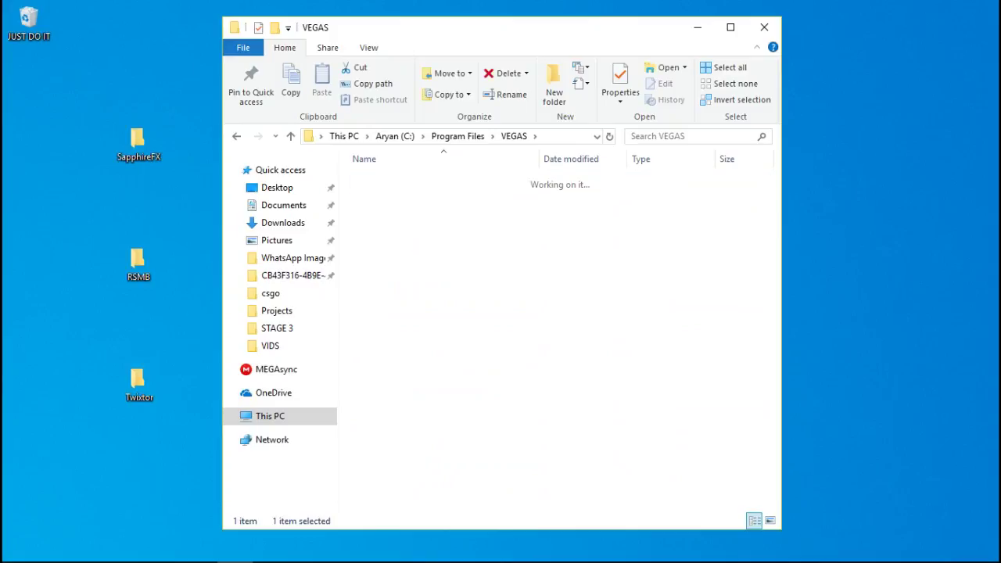
scroll(560, 329, down, 2)
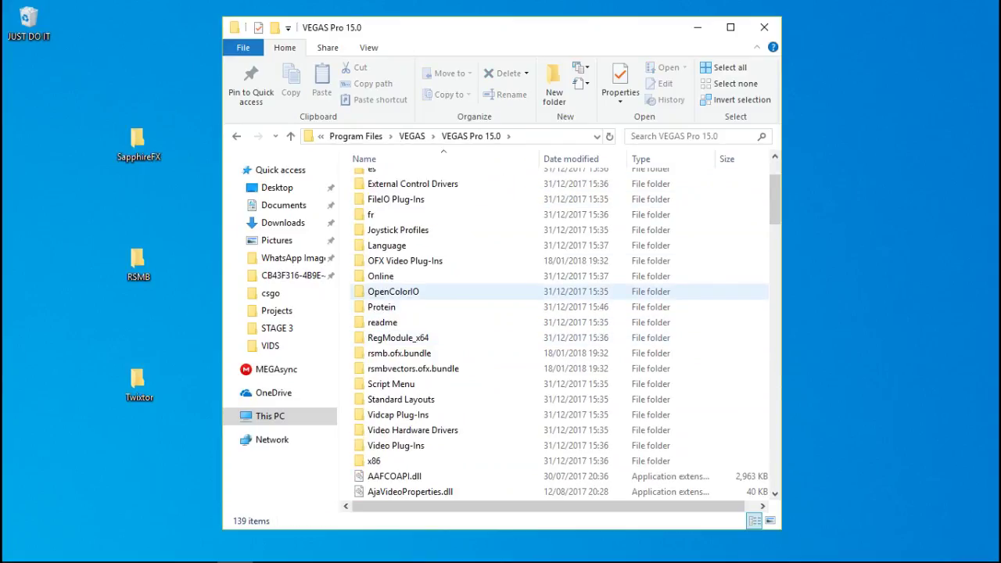
scroll(559, 311, down, 3)
scroll(560, 311, down, 3)
scroll(560, 311, up, 3)
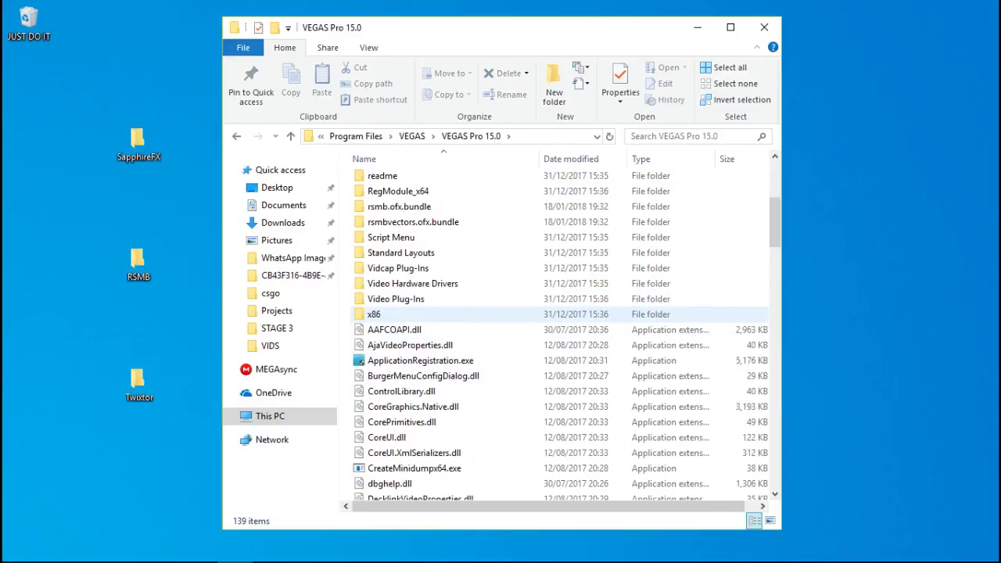
scroll(560, 312, up, 1)
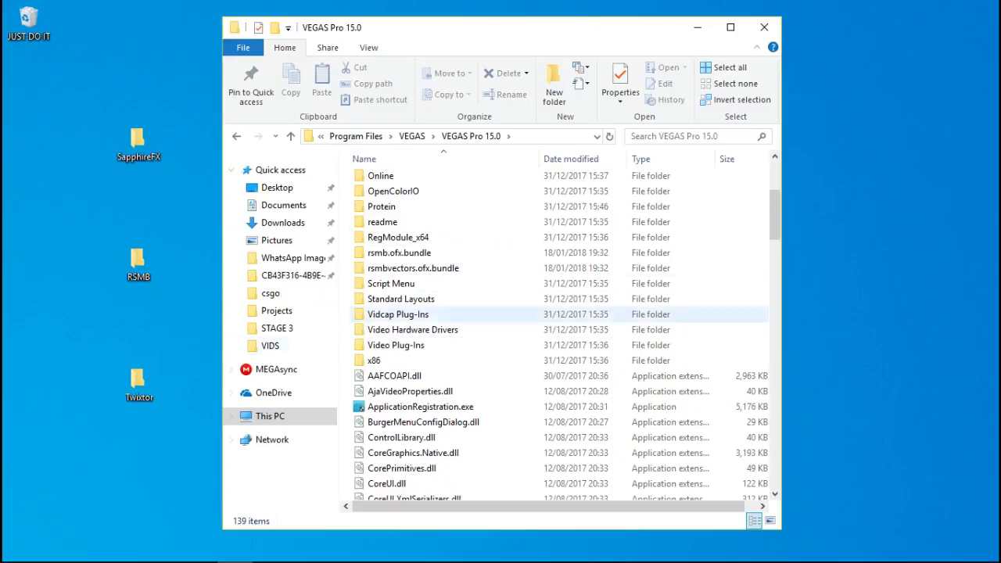
Step: Confirm rsmb.ofx.bundle and rsmbvectors.ofx.bundle are present, then close the Explorer window
click(413, 268)
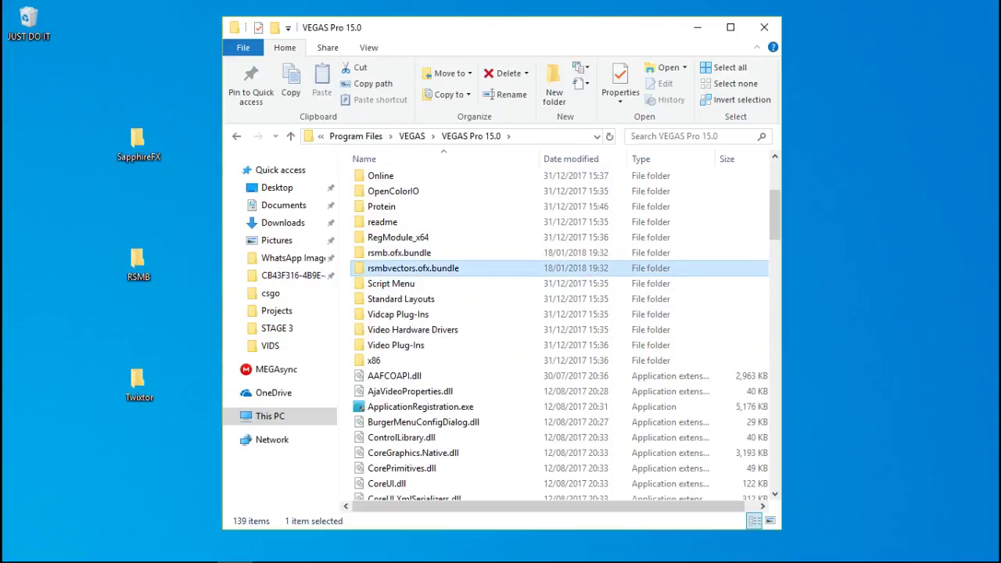
key(Up)
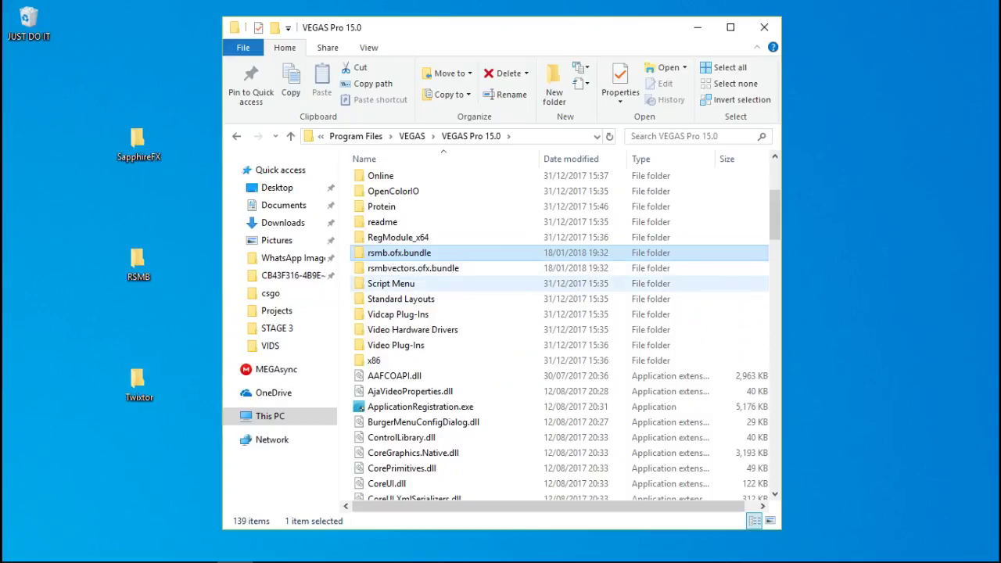
click(413, 268)
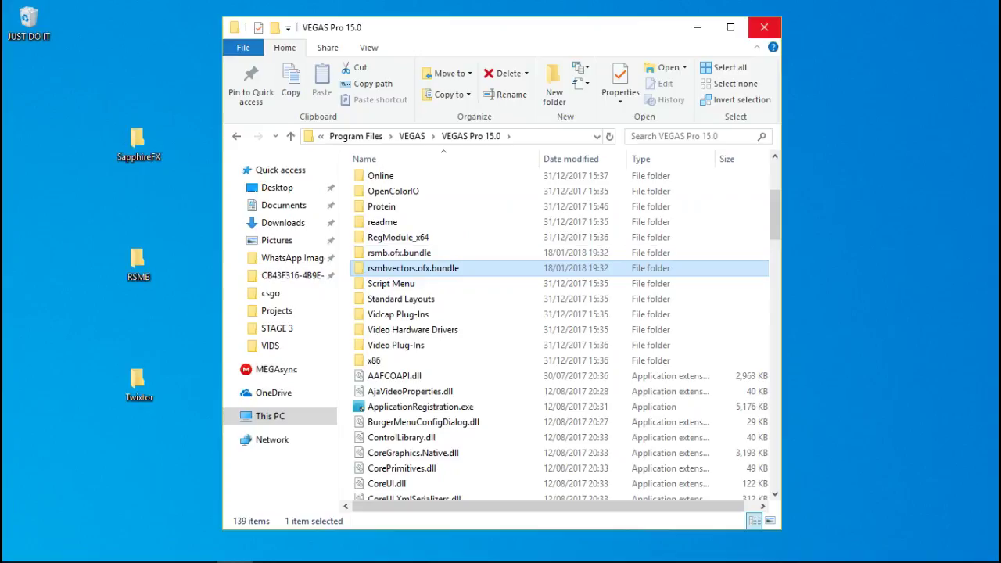
click(764, 28)
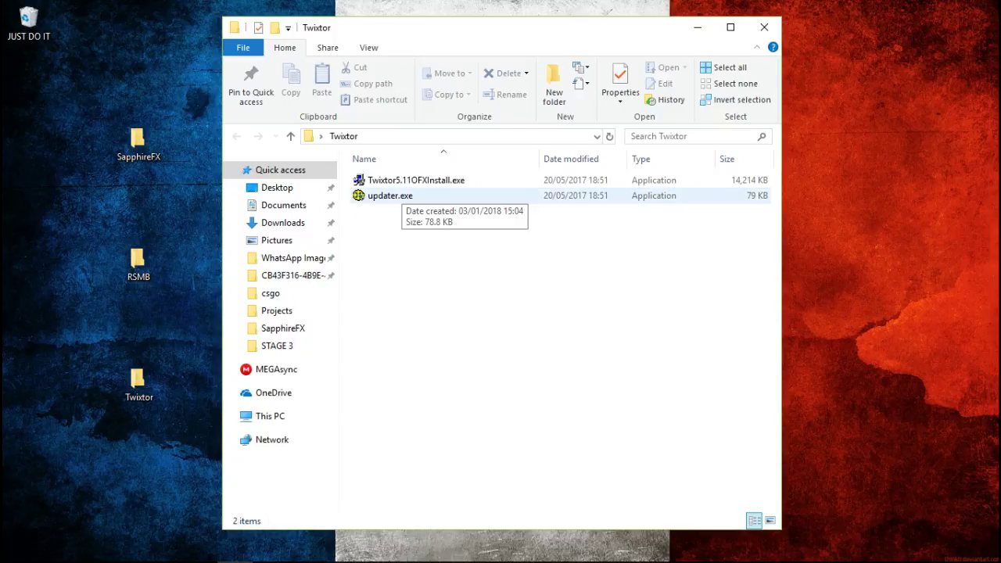
Step: Select Twixtor5.11OFXInstall.exe in the Twixtor folder to start setup
click(416, 180)
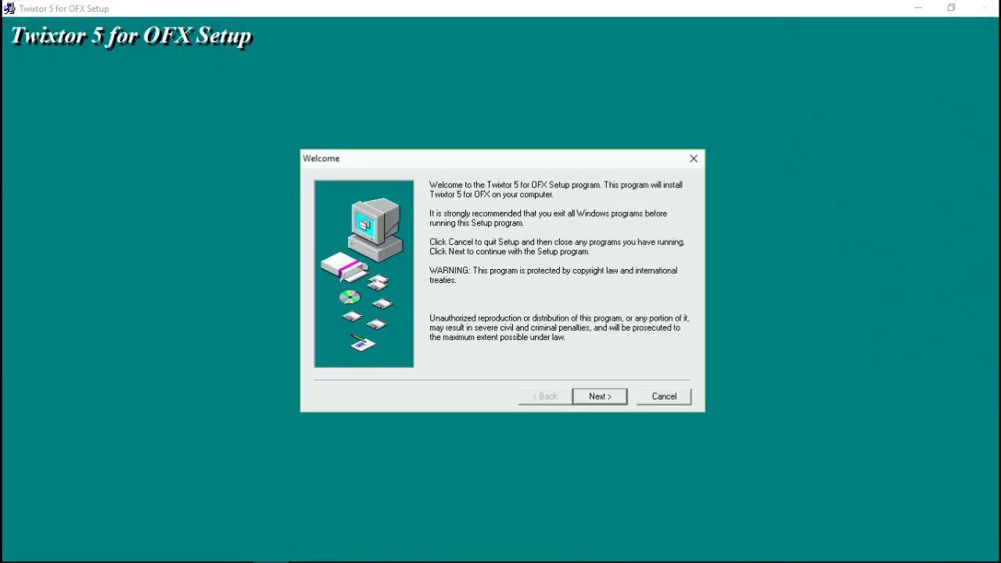
Step: Run the Twixtor 5 setup through to installation, then quit at the registration prompt
key(Return)
key(Return)
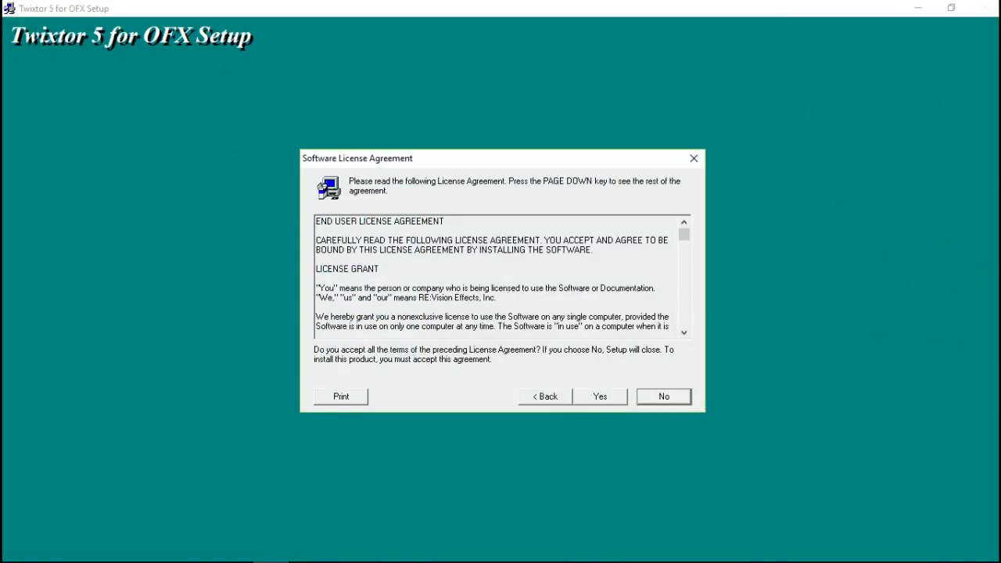
key(Return)
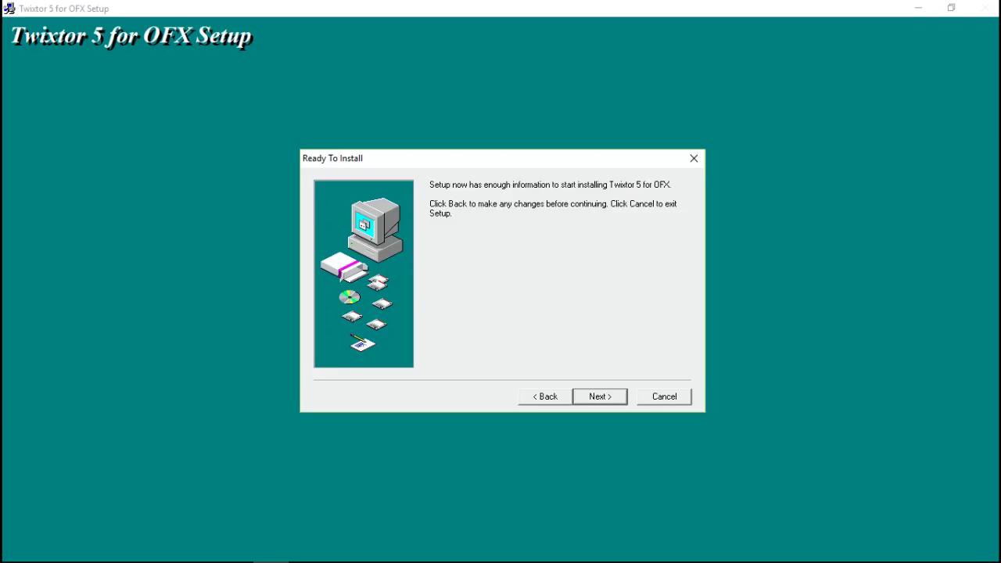
key(Return)
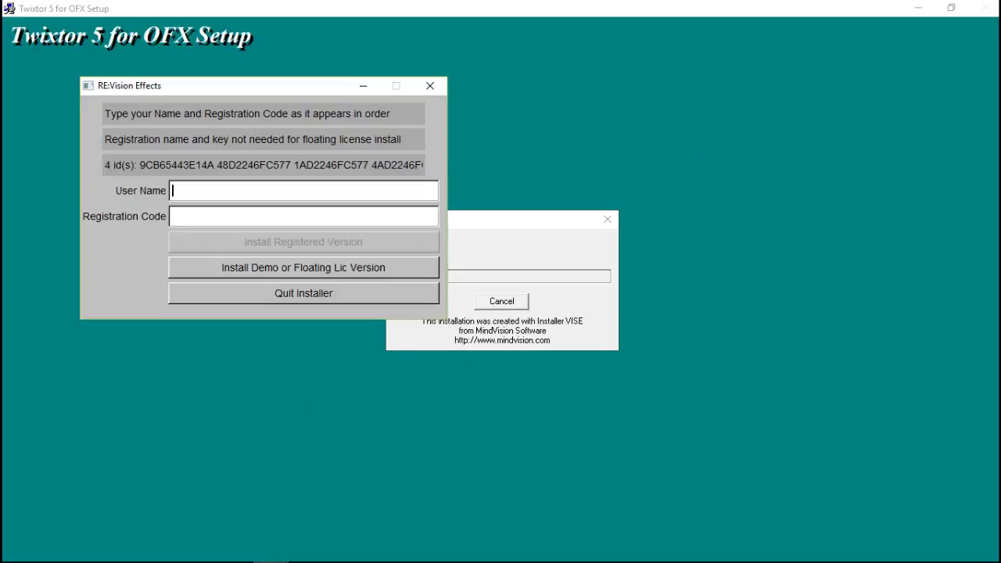
key(Escape)
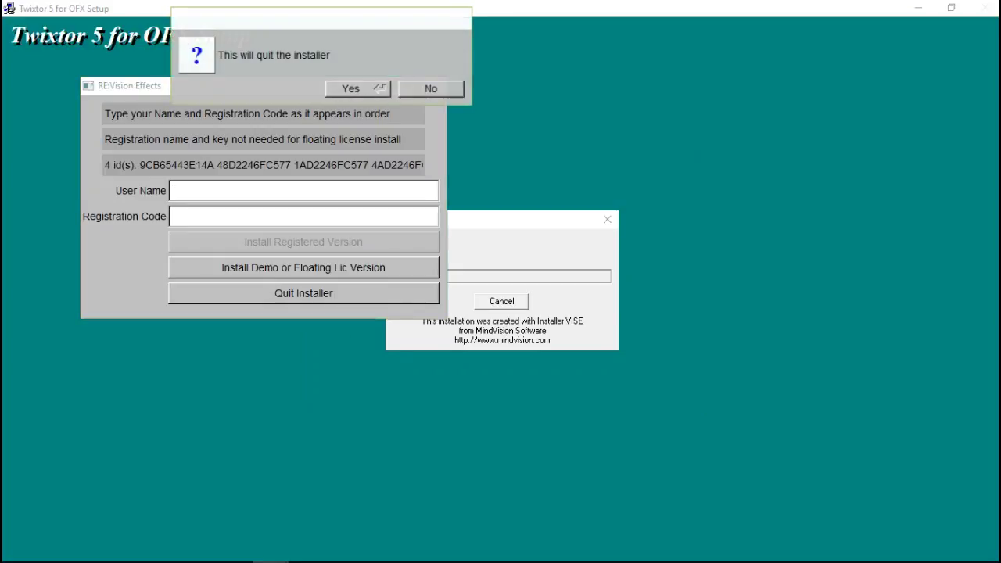
key(Return)
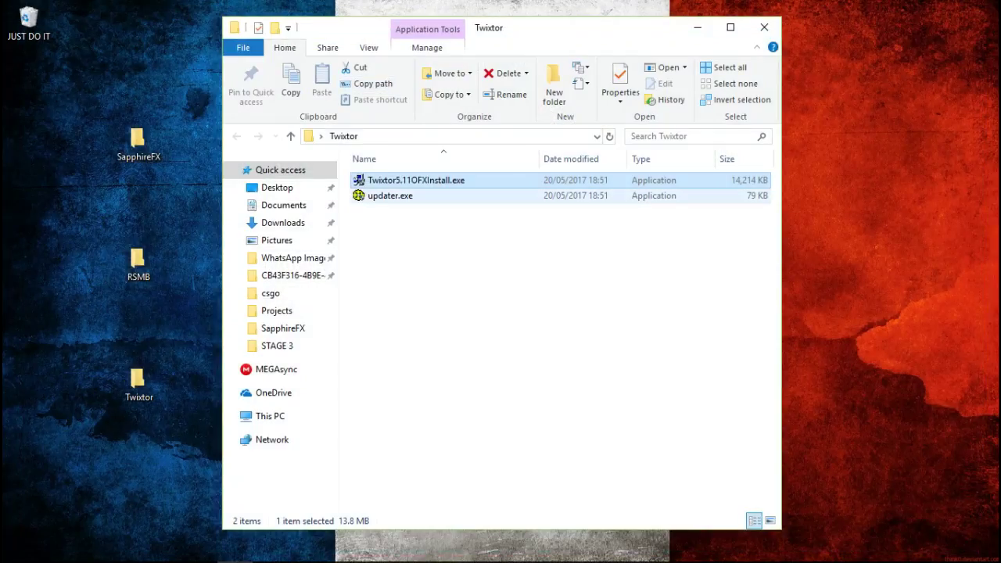
Step: Run updater.exe on the OFX Plugins folder, dismiss the no-files-to-update error, and close it
key(ctrl+space)
key(Down)
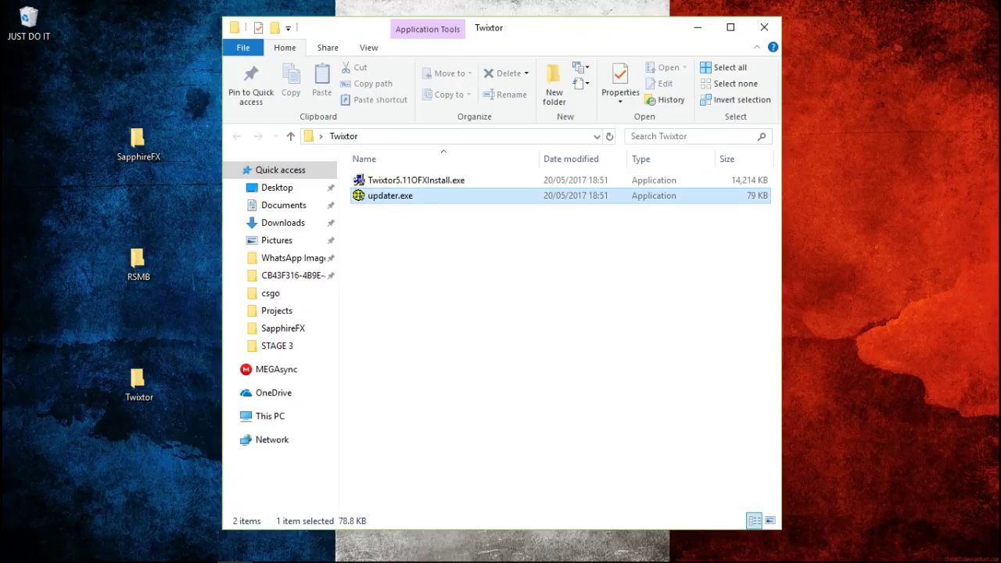
key(Return)
key(Return)
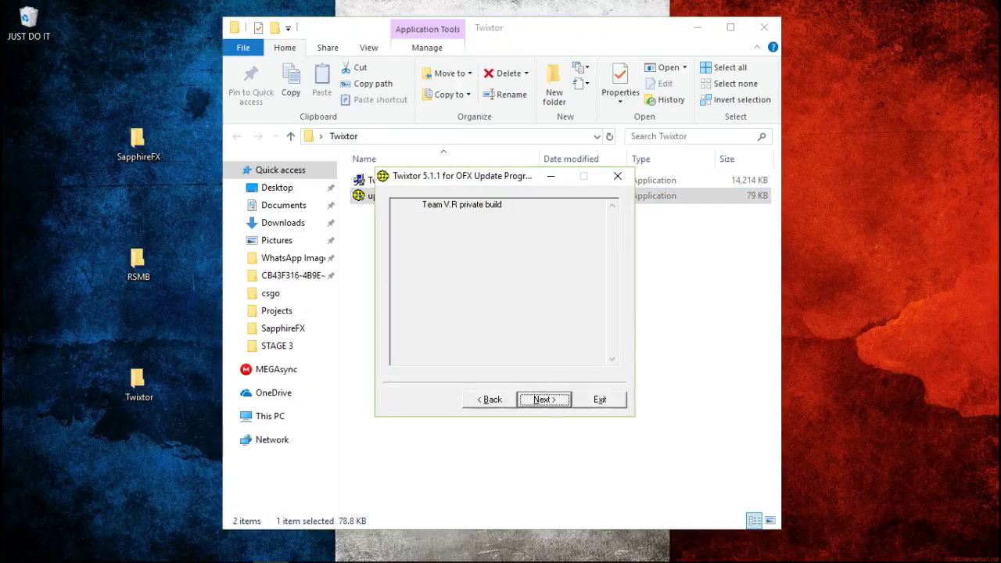
key(Return)
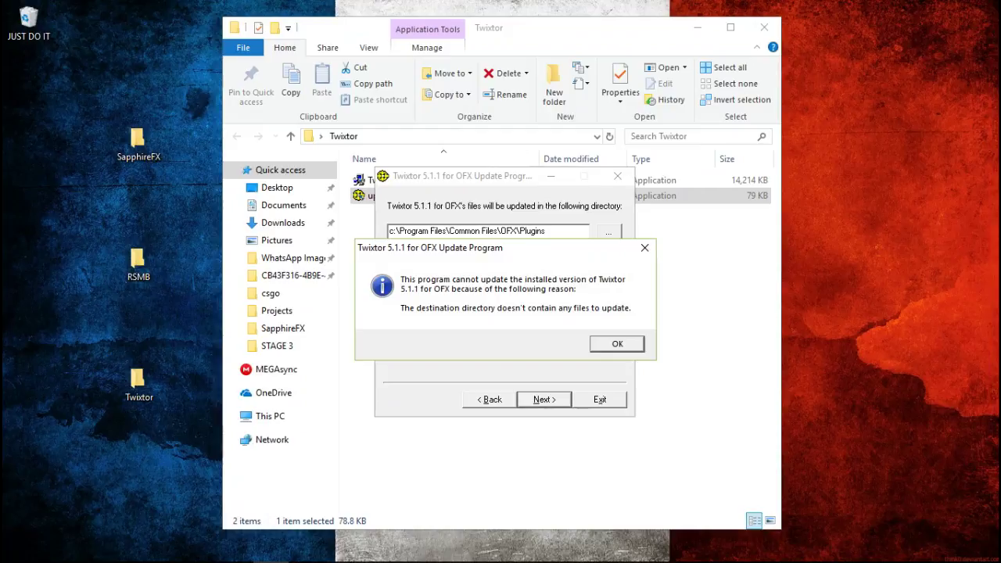
key(Return)
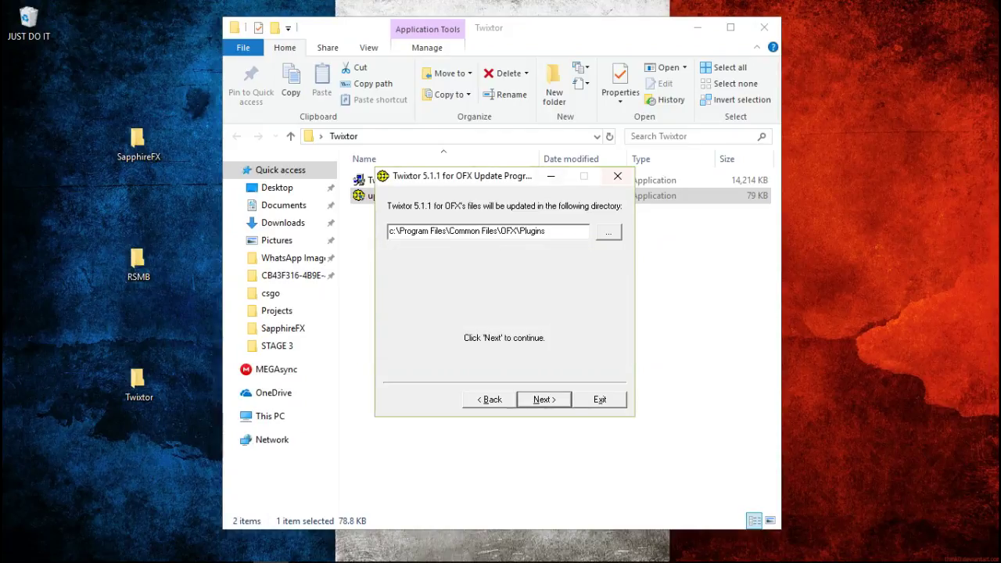
click(617, 176)
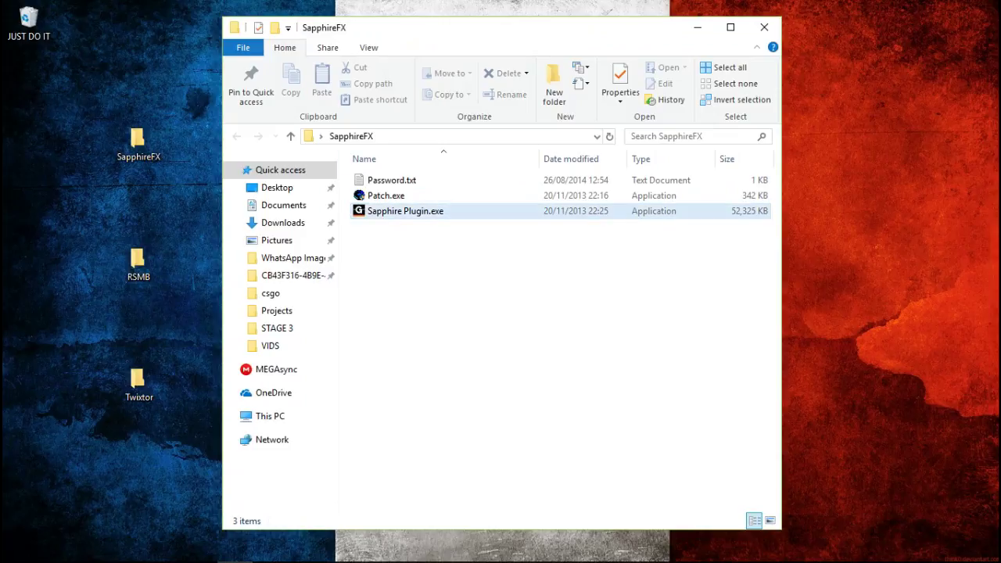
click(470, 210)
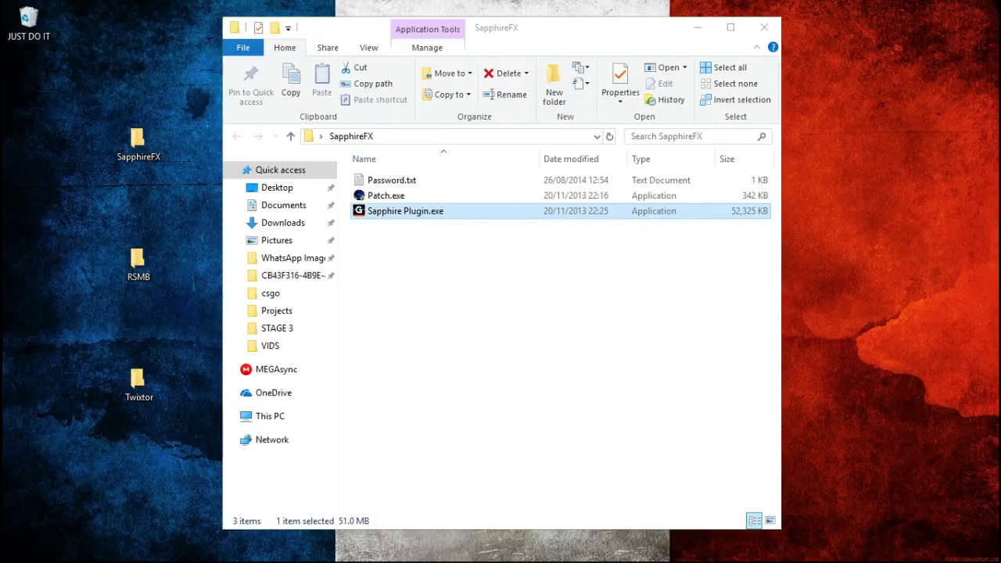
key(Return)
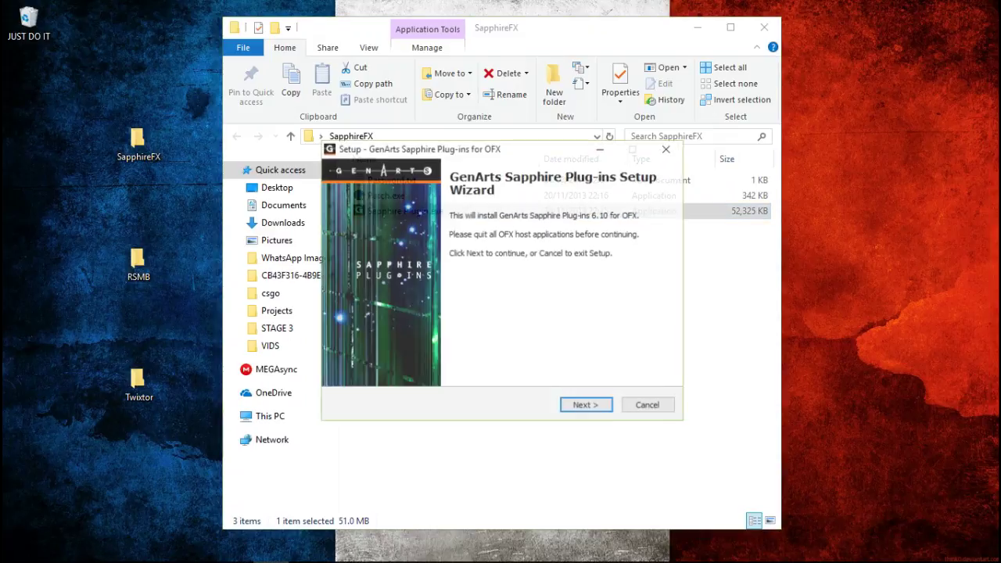
key(Return)
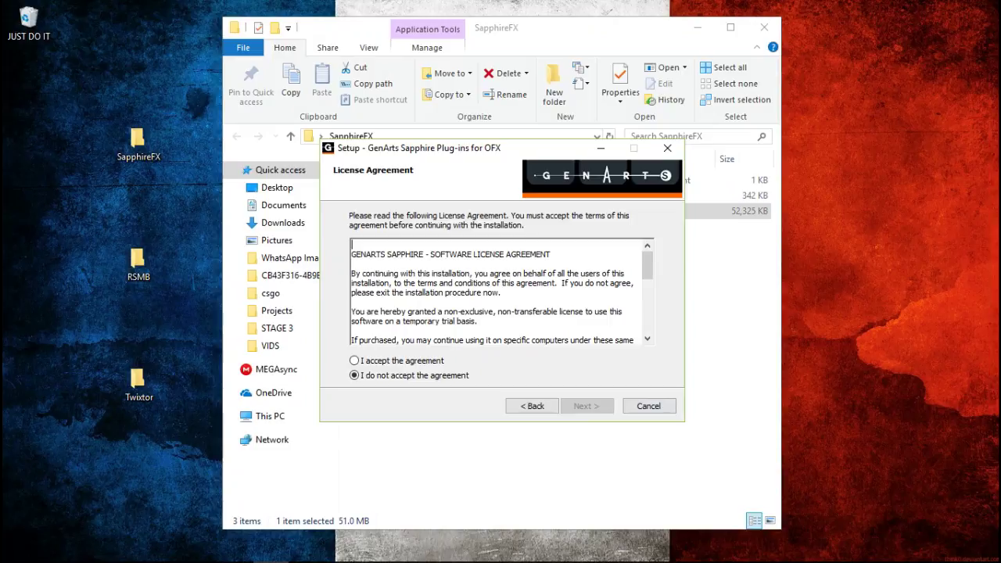
key(alt+a)
key(Return)
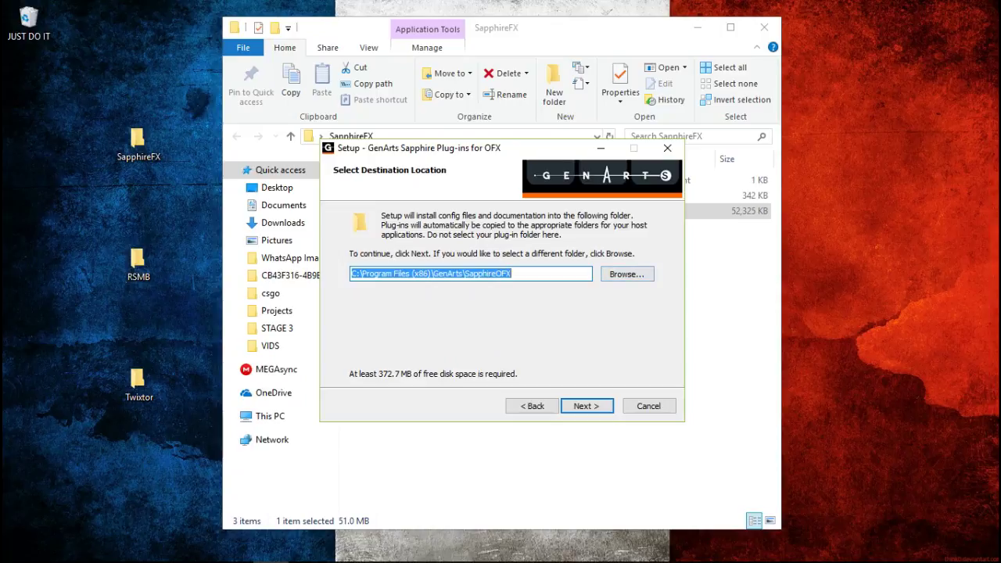
key(Return)
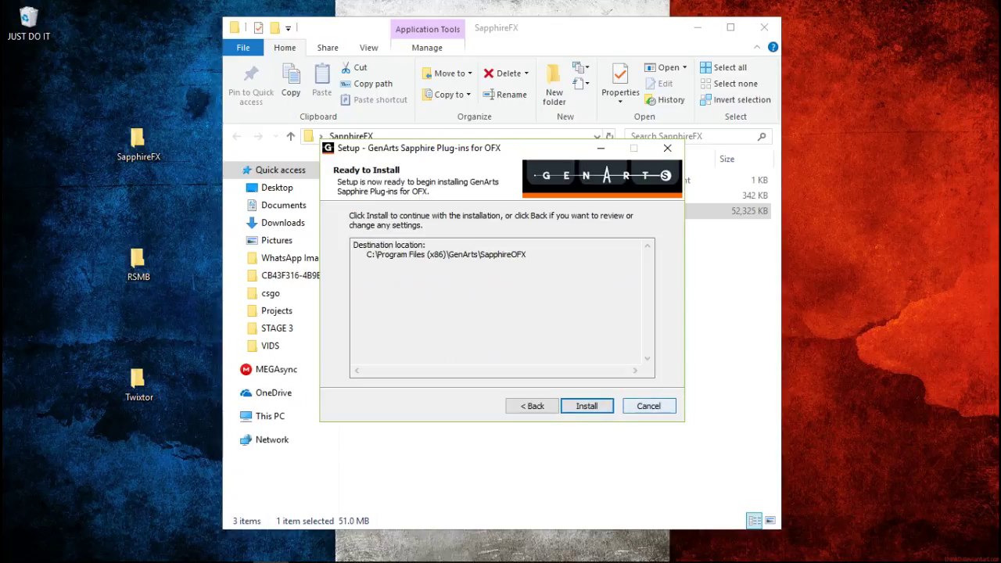
click(649, 406)
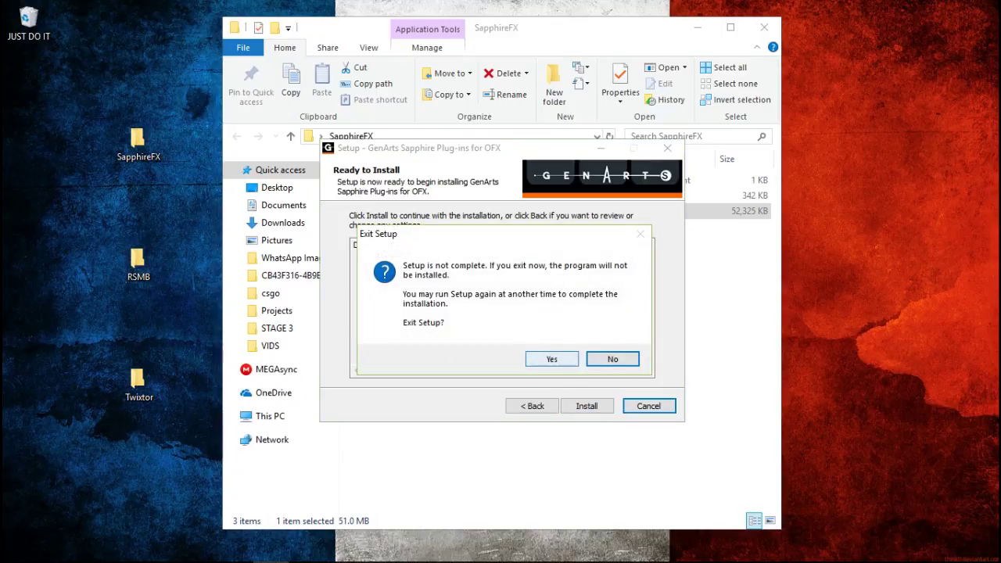
key(Return)
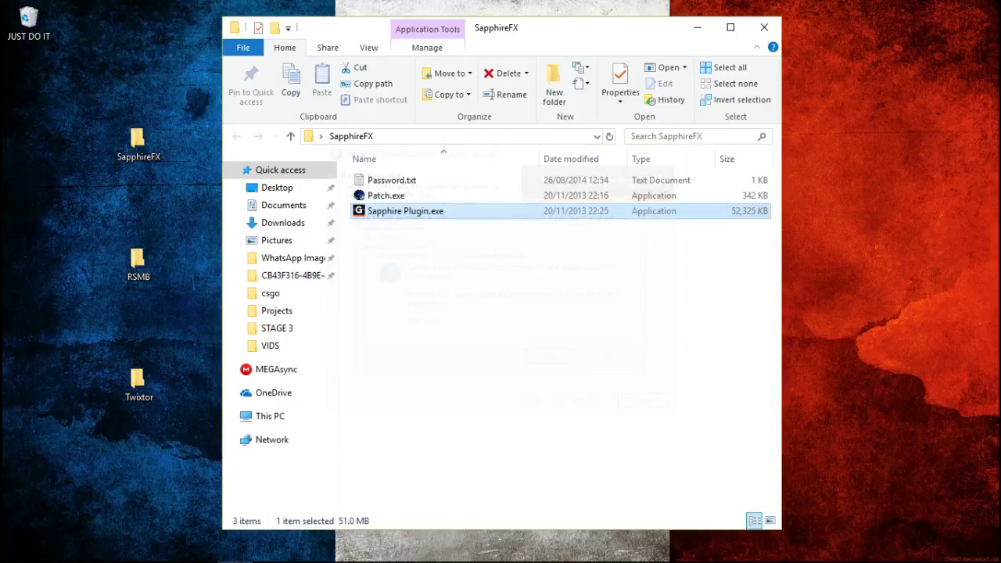
key(Up)
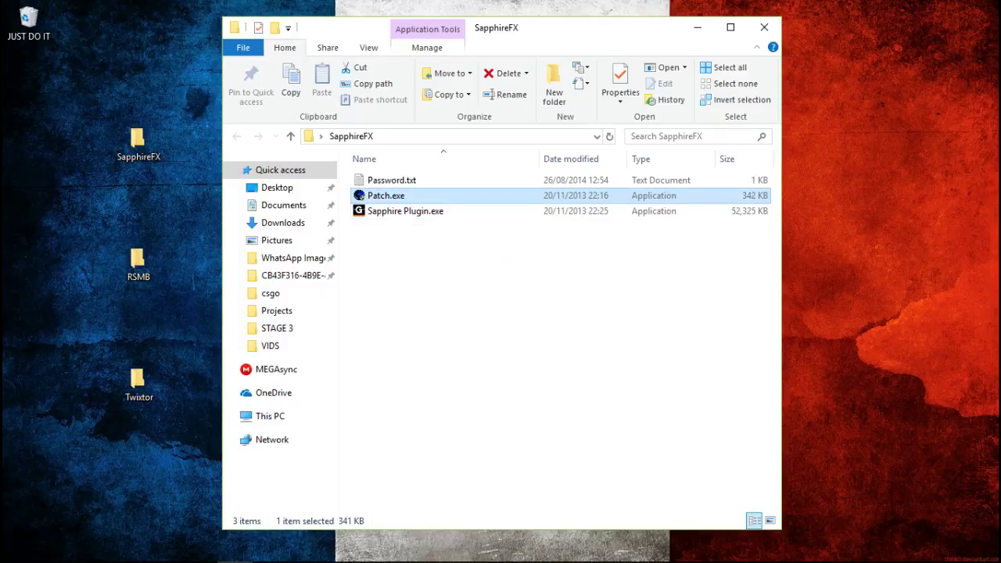
key(shift+F10)
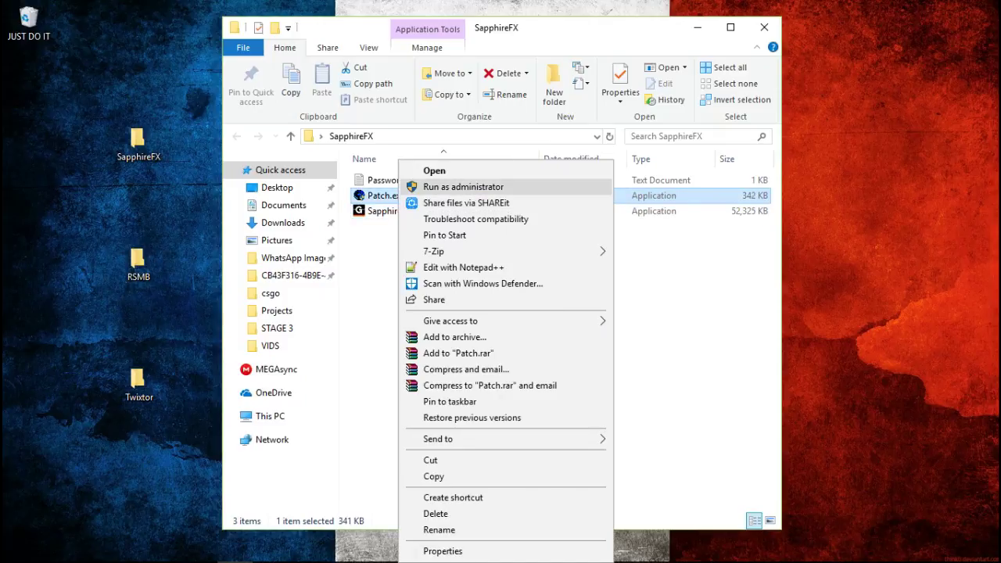
key(Return)
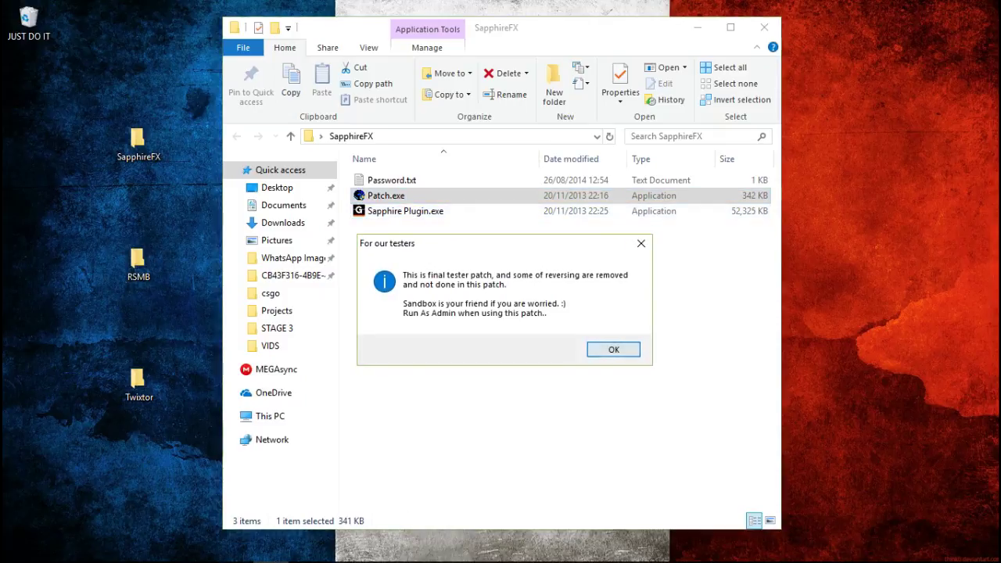
key(Return)
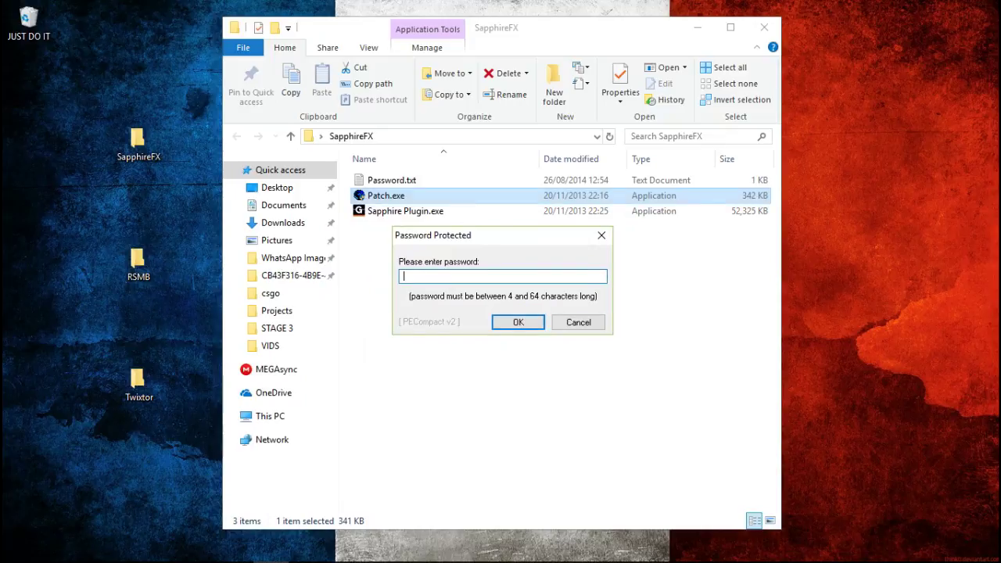
key(Up)
key(Escape)
key(Return)
key(ctrl+a)
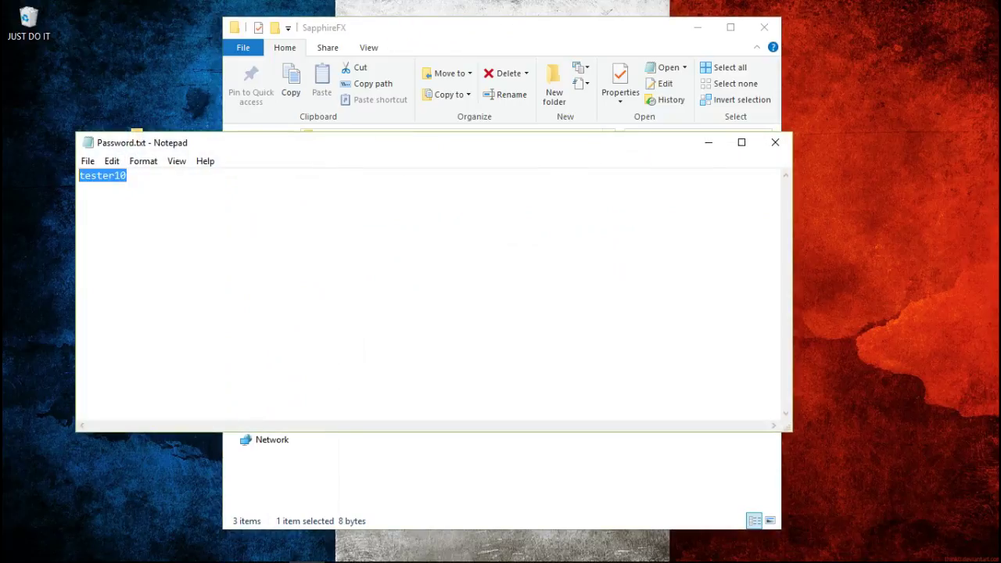
key(alt+F4)
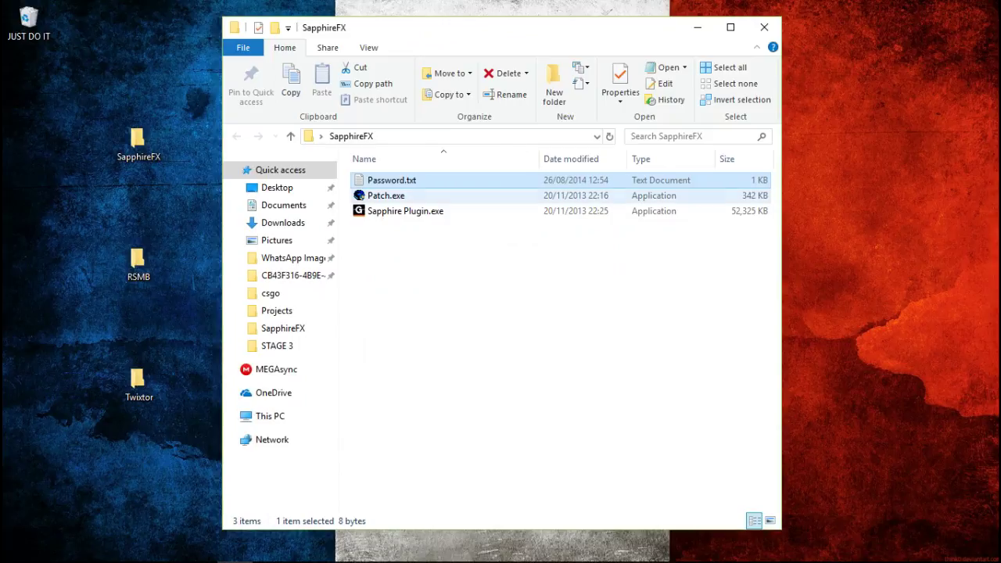
key(Down)
key(Return)
text(t)
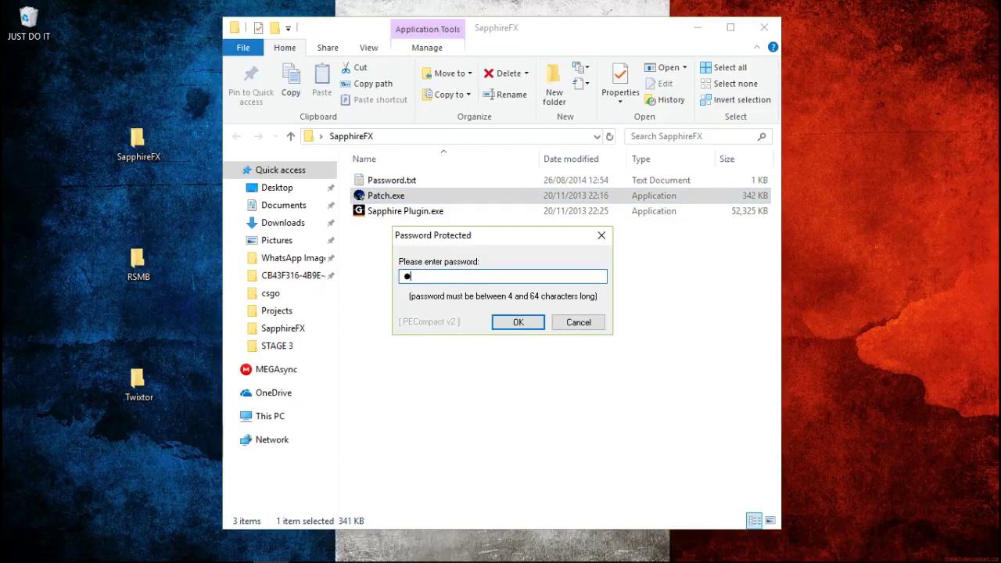
text(0)
key(Return)
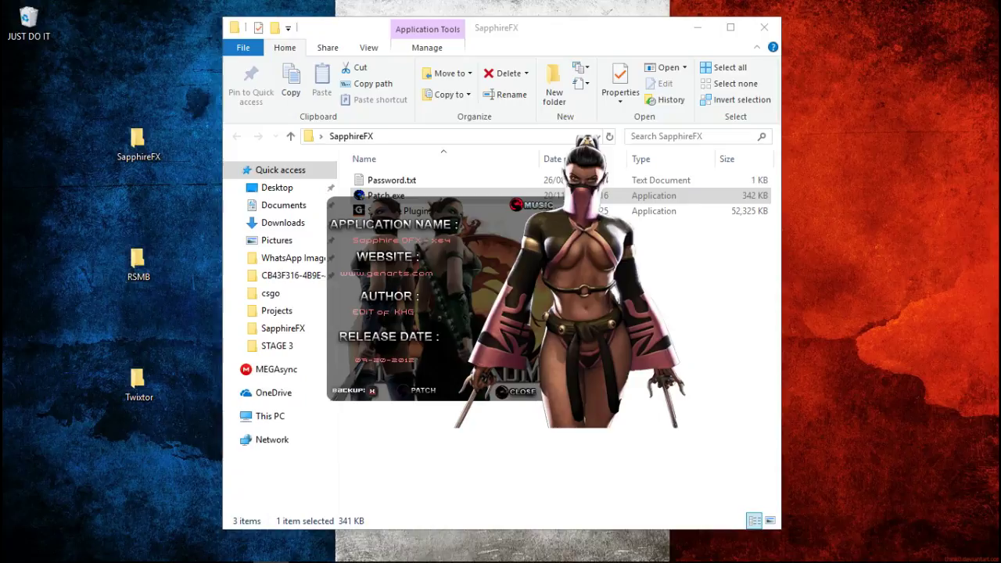
Step: Relaunch the Sapphire patcher, then close its window
key(Down)
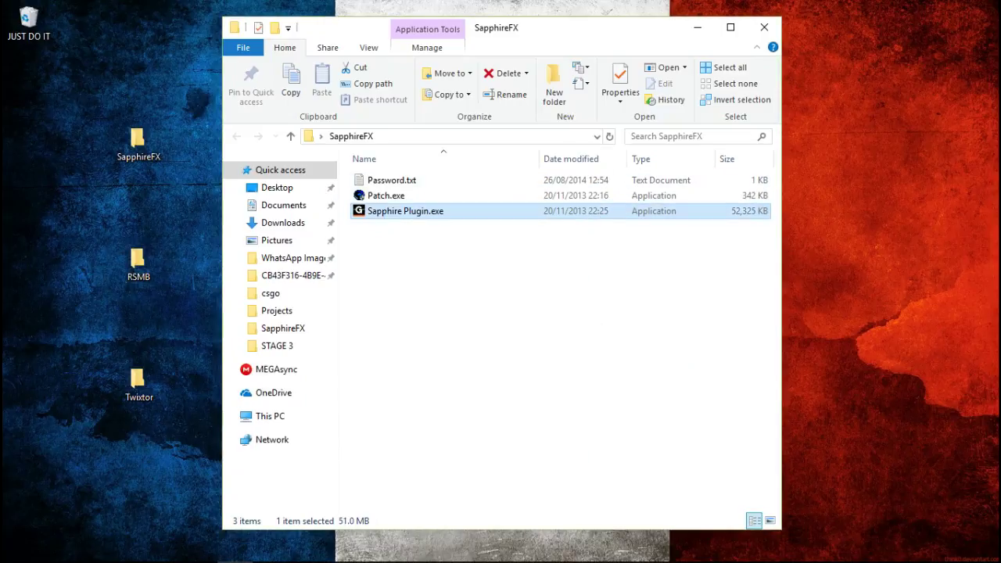
key(Up)
key(Return)
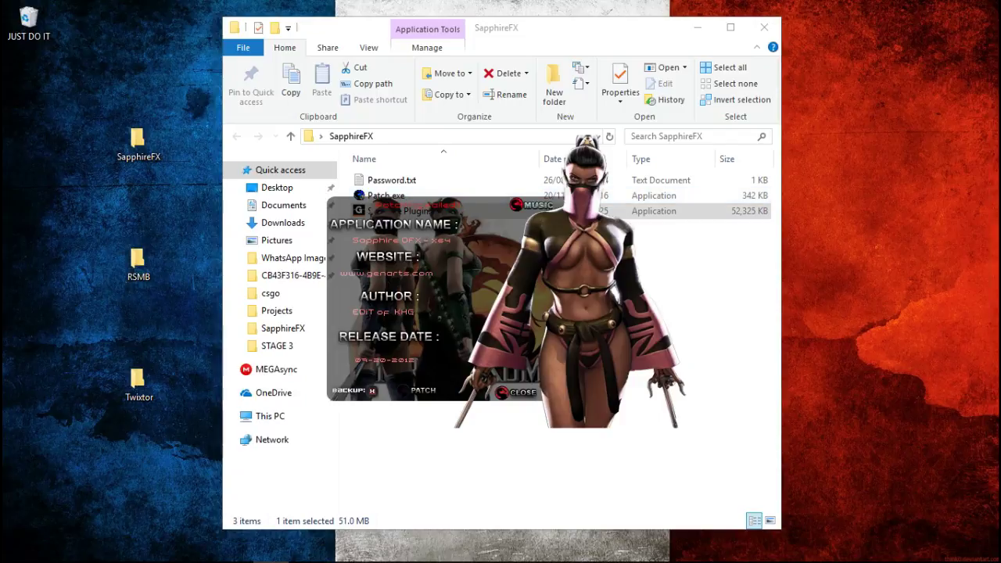
click(523, 392)
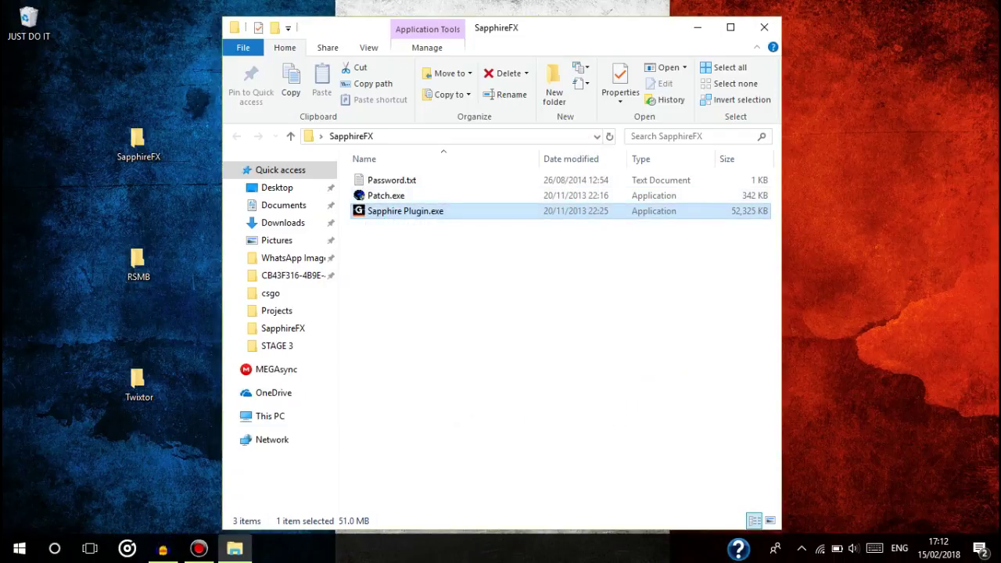
Step: Box-select the SapphireFX, RSMB and Twixtor folders on the desktop
drag(465, 264, 416, 295)
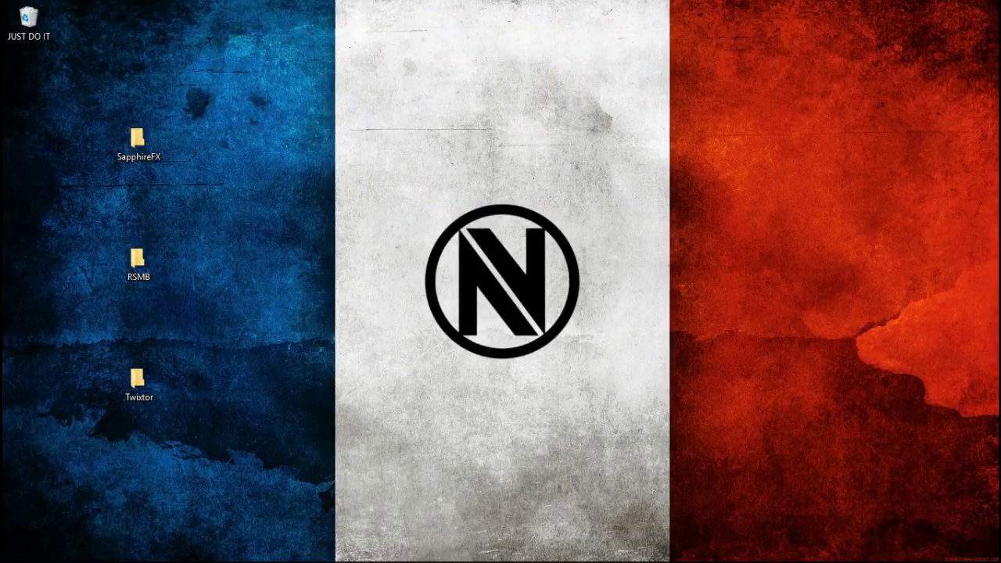
drag(335, 72, 48, 416)
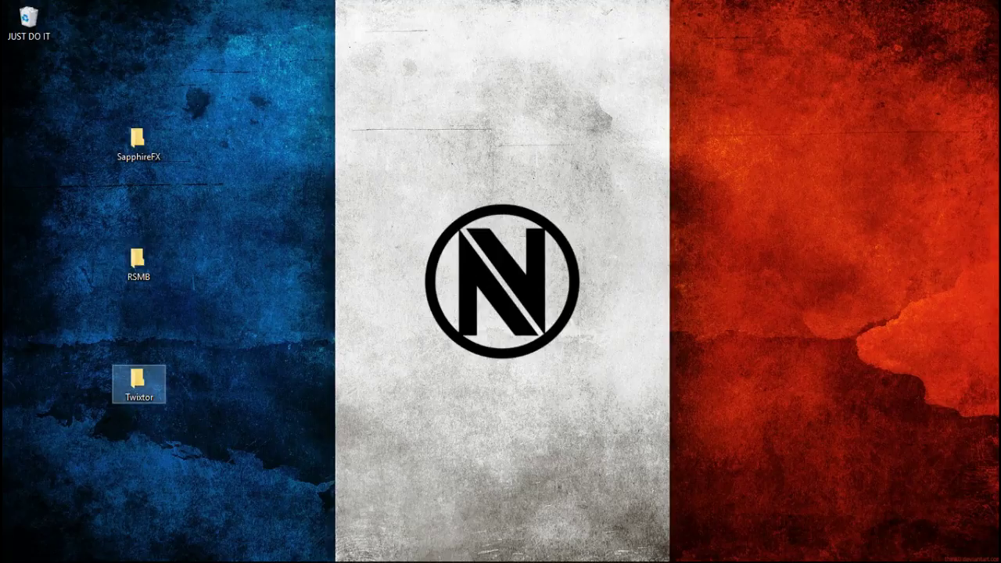
drag(223, 81, 62, 529)
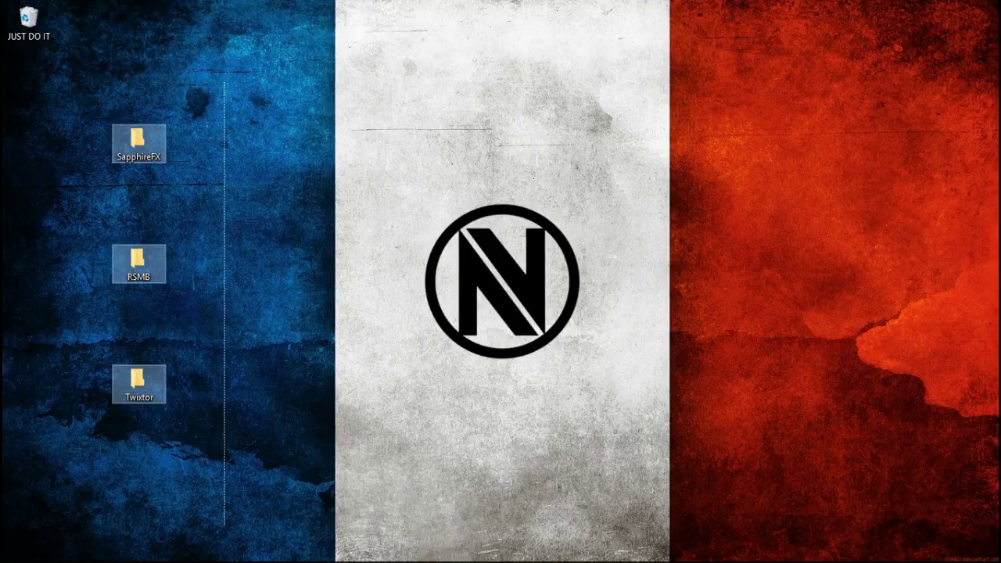
Step: Start VEGAS Pro 15.0 from the Start menu, loading the Madara.veg project
key(super)
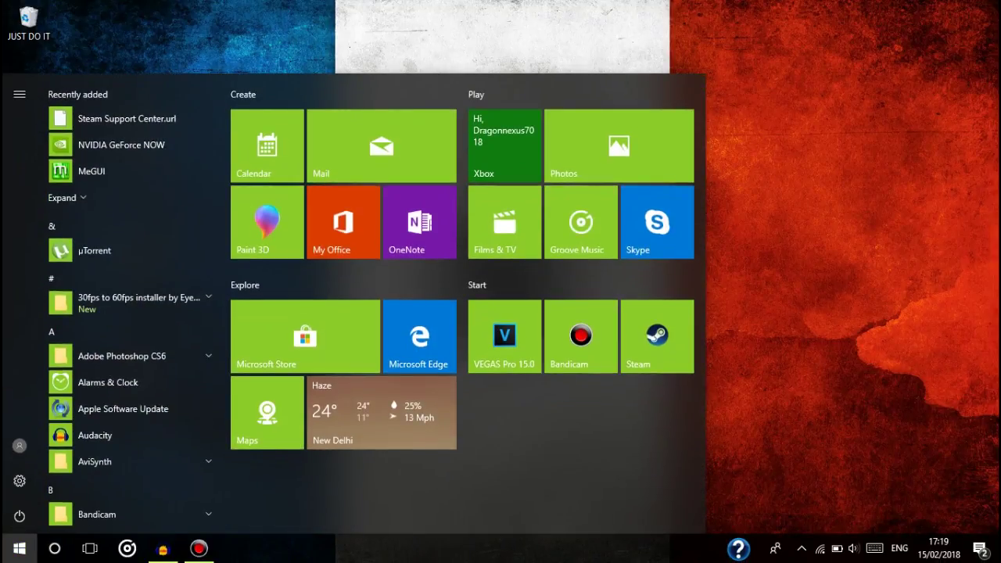
click(504, 336)
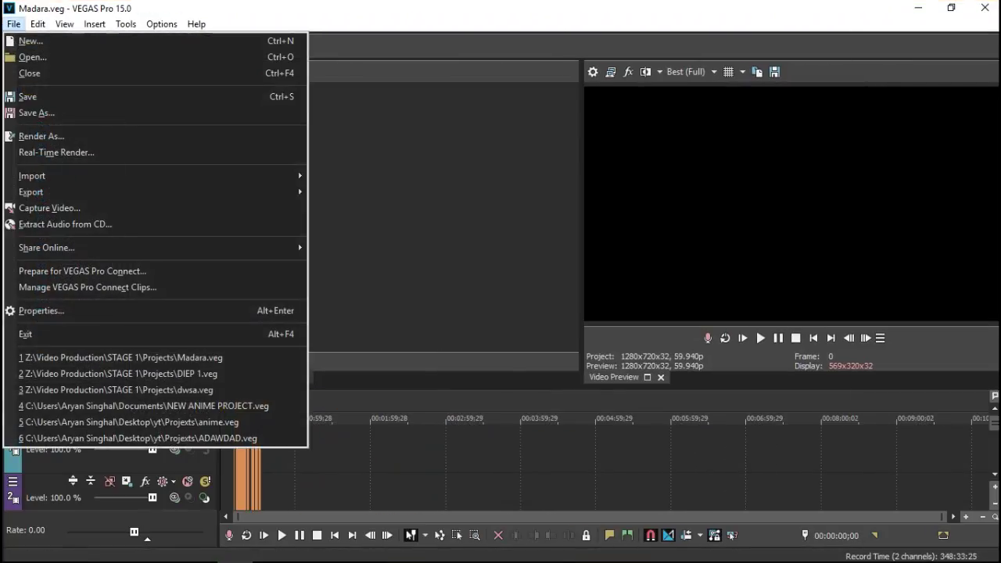
Step: Move the playhead to 00:00:10;28, set preview quality to Preview (Auto), and browse the Sapphire generators
click(233, 450)
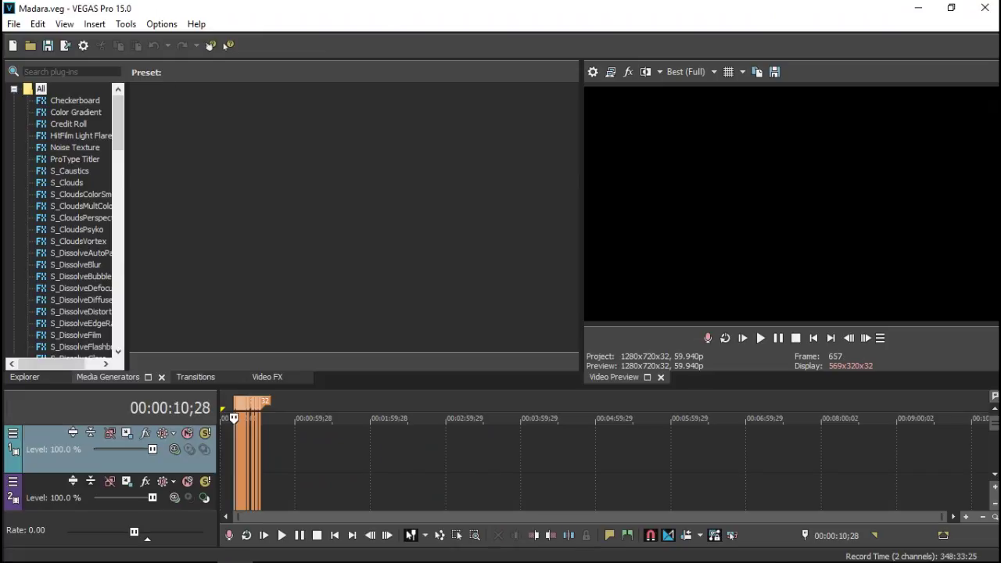
click(689, 72)
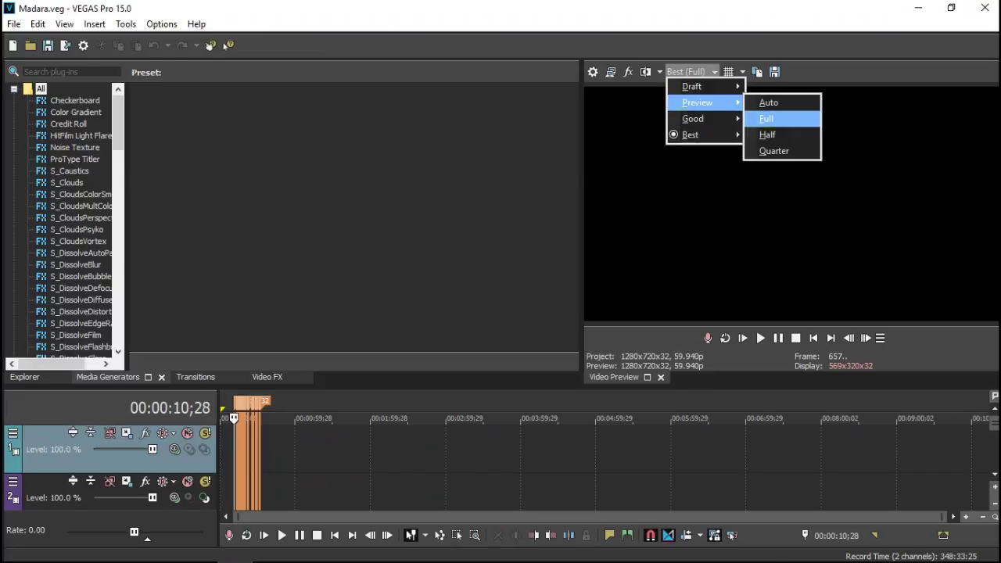
click(769, 103)
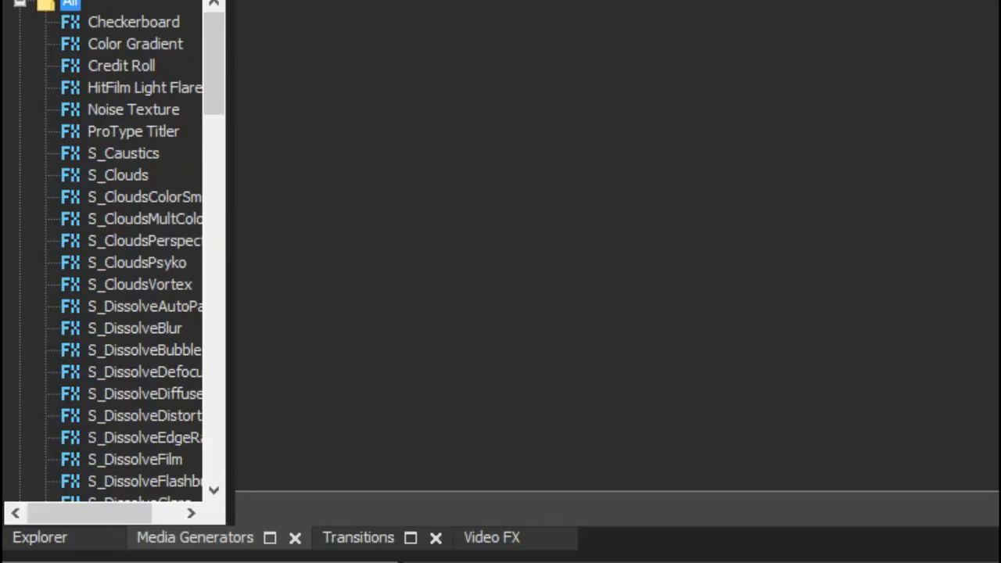
scroll(109, 251, down, 3)
scroll(109, 251, down, 4)
Step: Bring up the Video FX list and scroll through the installed plugins
click(491, 537)
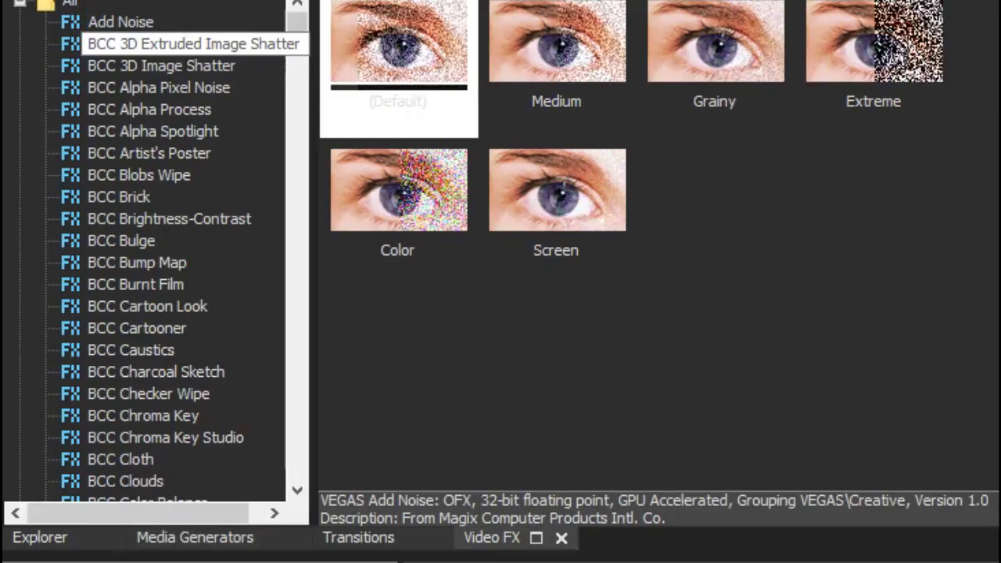
scroll(117, 43, down, 7)
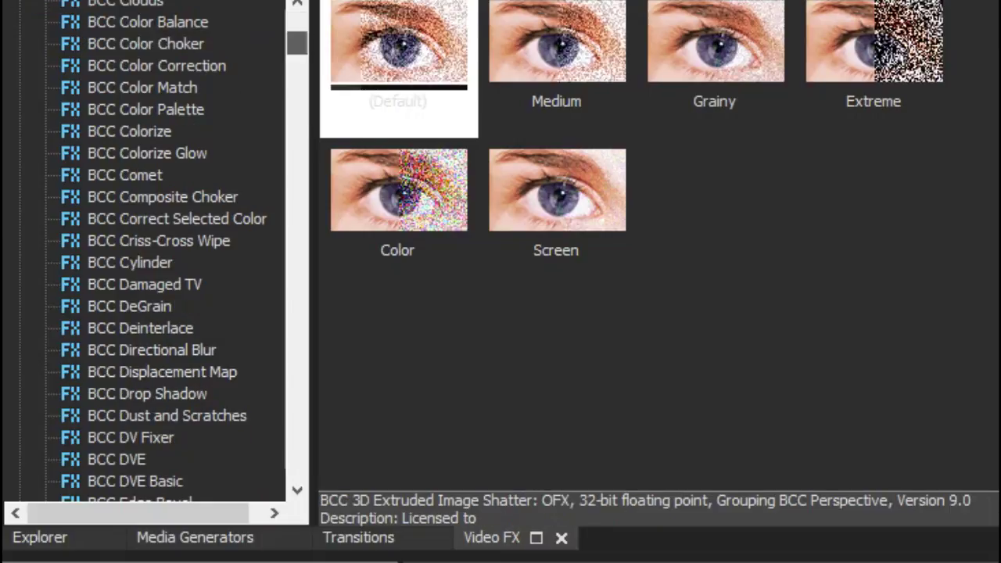
scroll(141, 251, down, 8)
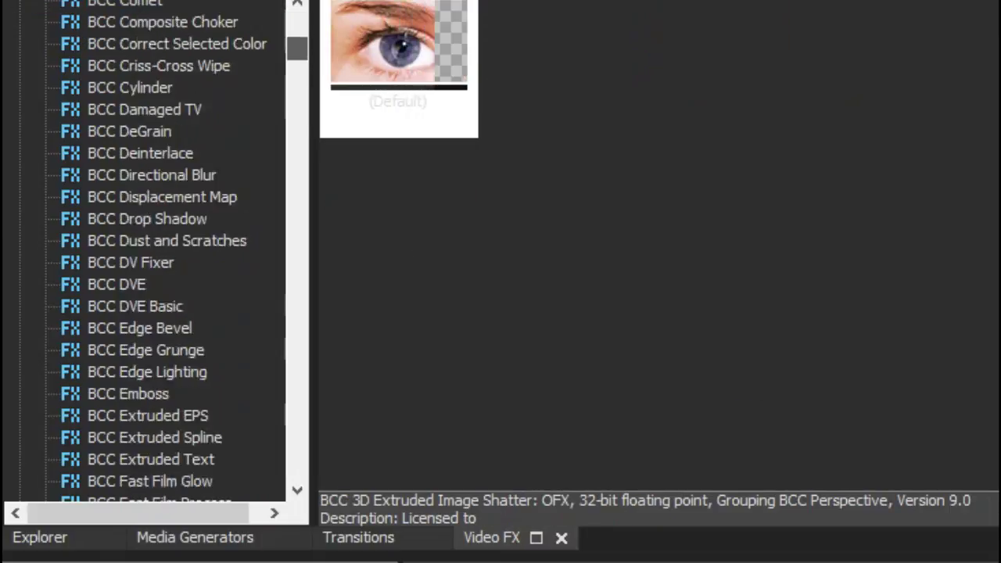
scroll(141, 251, down, 10)
scroll(141, 251, down, 10)
scroll(141, 250, down, 10)
scroll(141, 250, down, 15)
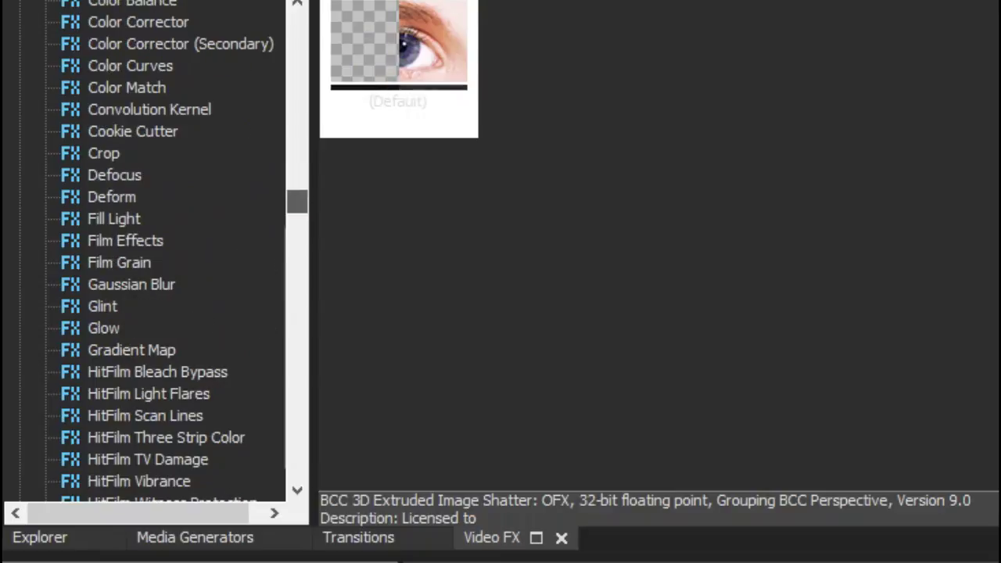
scroll(141, 250, up, 1)
scroll(140, 250, up, 3)
scroll(141, 250, down, 3)
scroll(141, 250, down, 5)
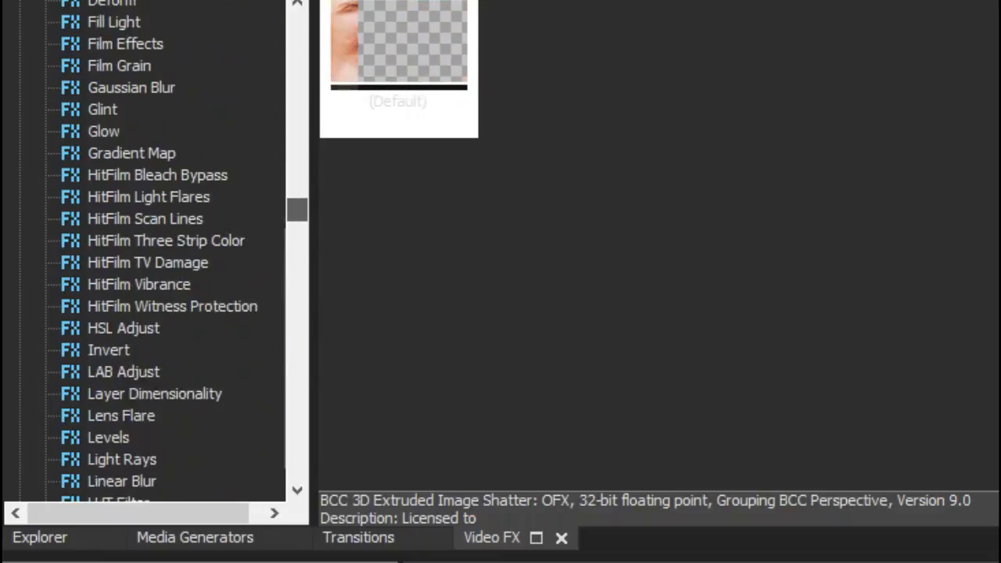
scroll(141, 250, down, 9)
scroll(141, 250, down, 8)
scroll(141, 251, up, 6)
Step: Check the S_BlurMoCurves presets and TwixtorPRO version details in the list
click(141, 219)
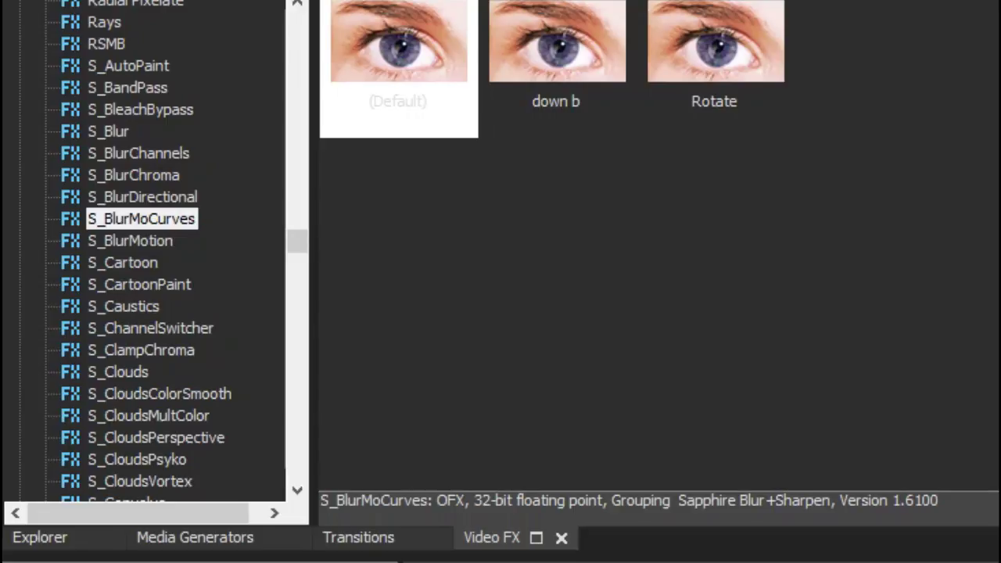
drag(298, 241, 297, 444)
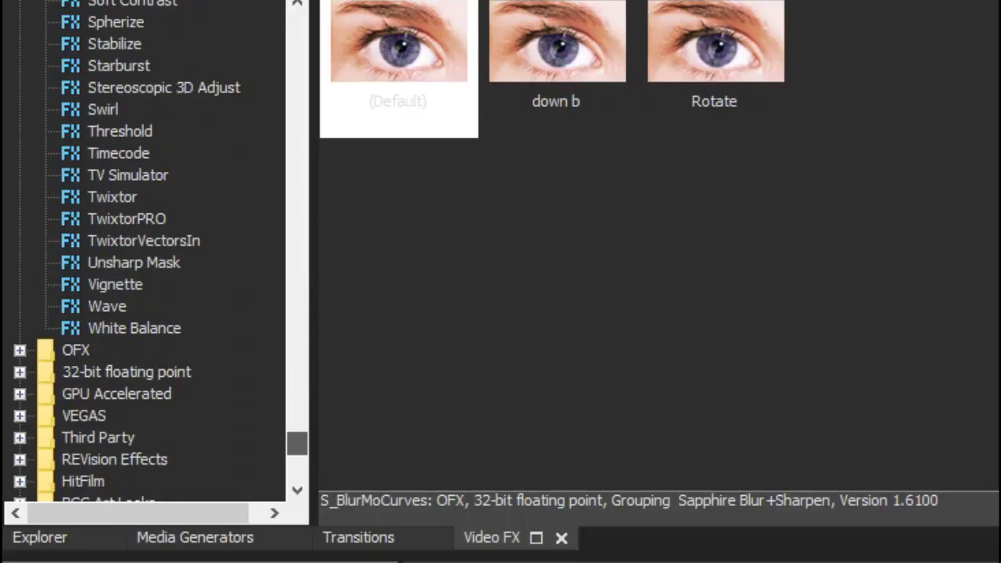
click(127, 219)
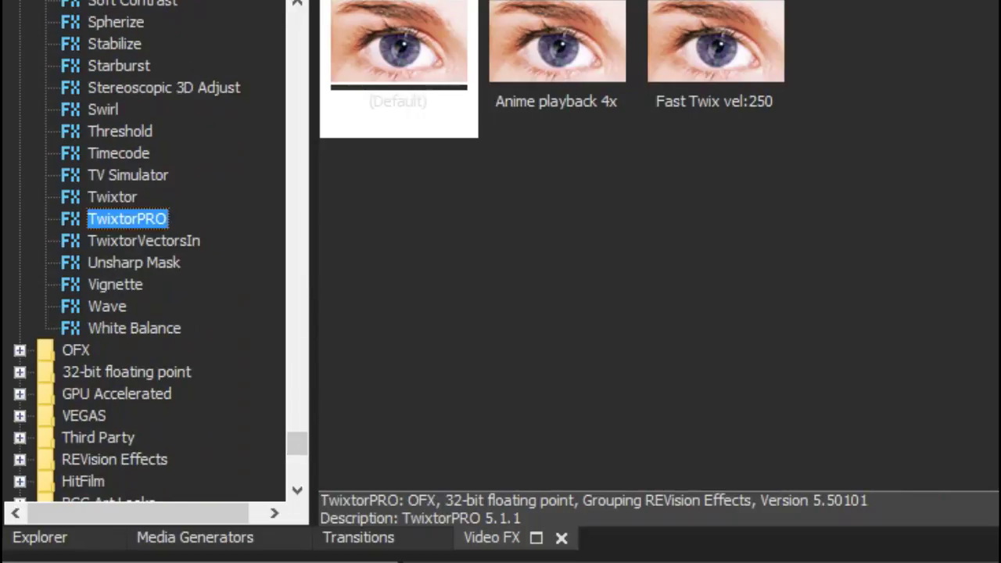
drag(297, 444, 298, 210)
Step: Check the RSMB presets, HitFilm Scan Lines presets and Magic Bullet Looks details
click(107, 350)
click(146, 240)
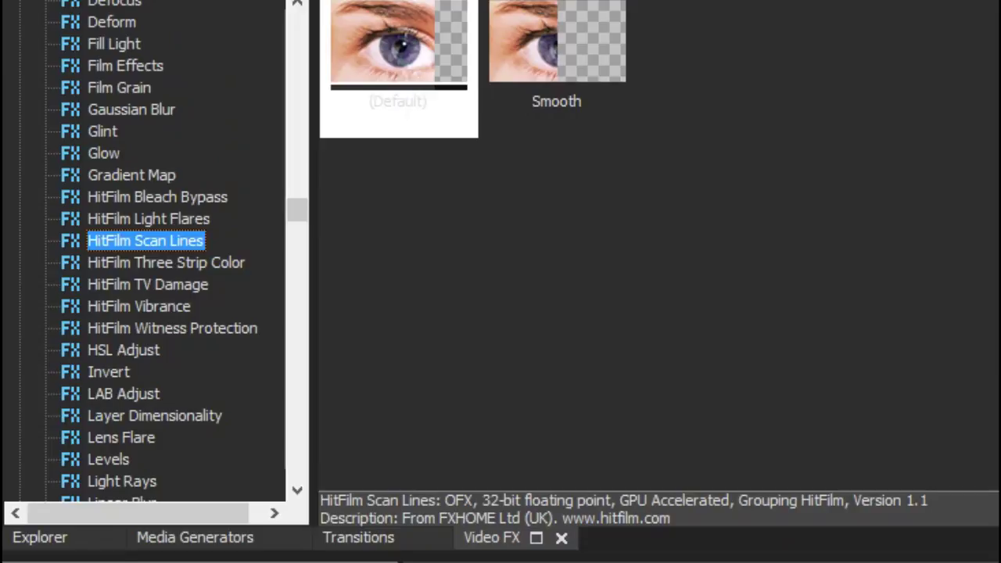
scroll(145, 250, down, 4)
scroll(145, 250, down, 6)
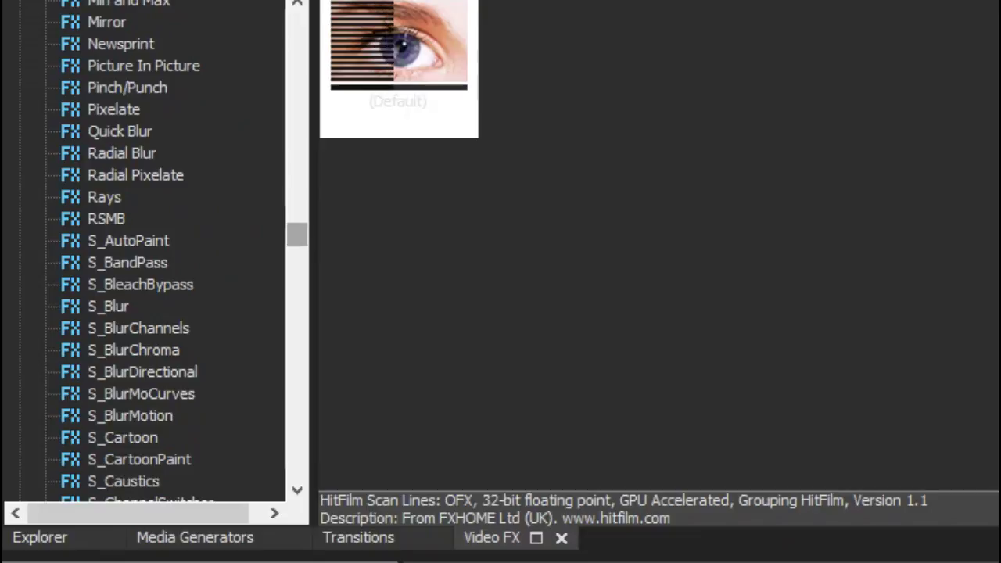
scroll(145, 251, up, 3)
click(146, 132)
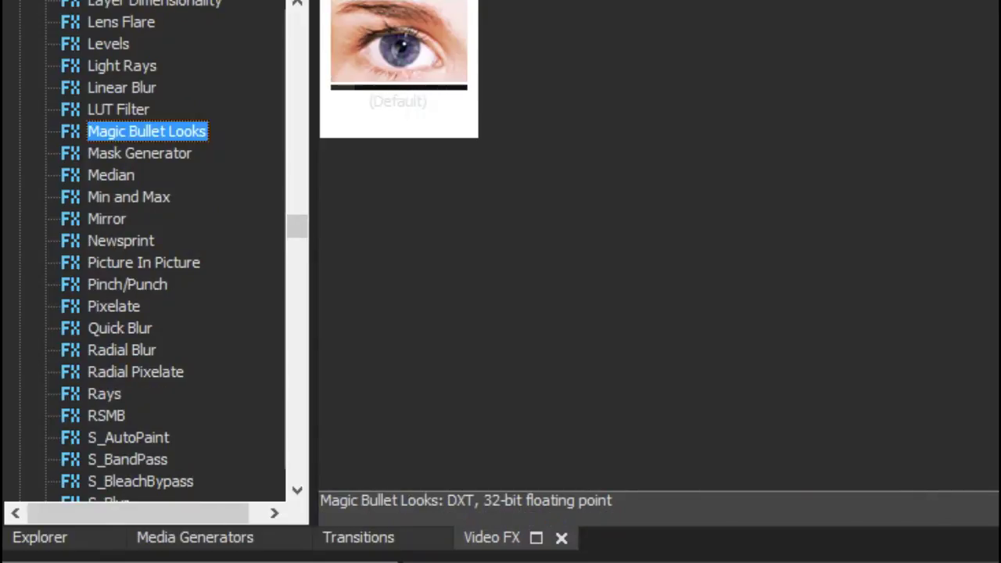
Step: Select the Naruto video clip on the timeline and open its Event FX
scroll(86, 219, up, 10)
scroll(86, 219, up, 5)
scroll(86, 219, up, 5)
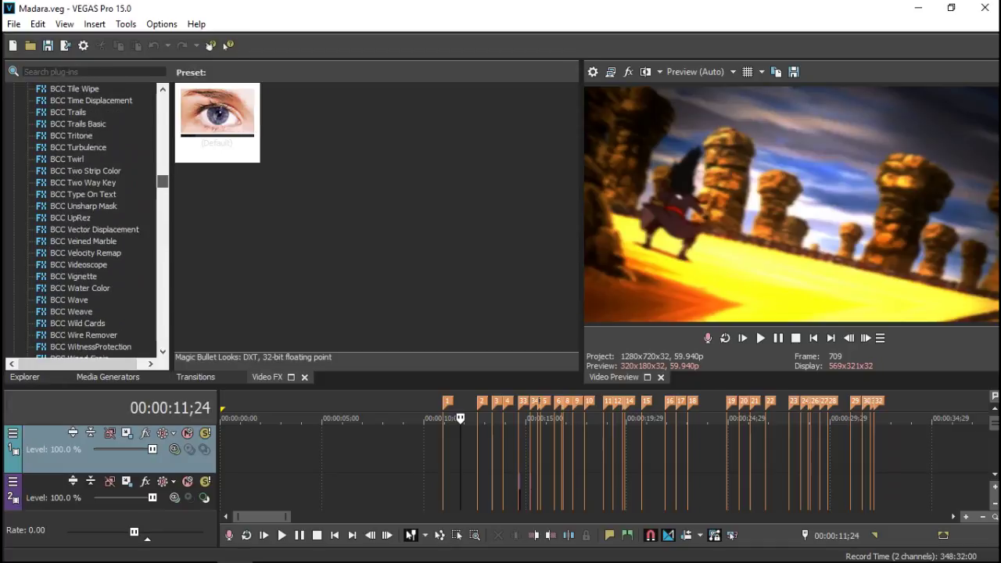
scroll(86, 220, up, 10)
scroll(86, 219, up, 10)
scroll(86, 219, up, 10)
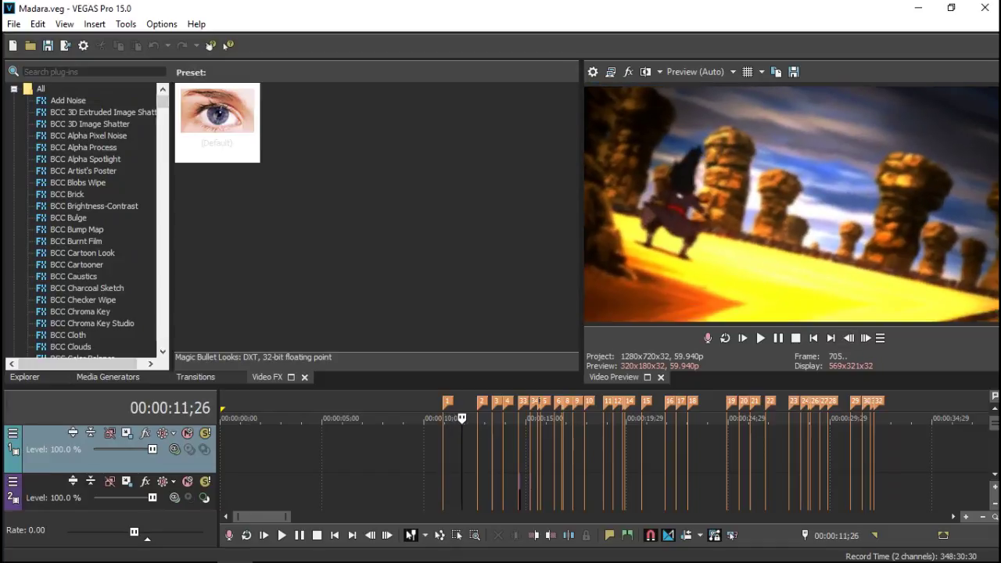
scroll(538, 468, down, 3)
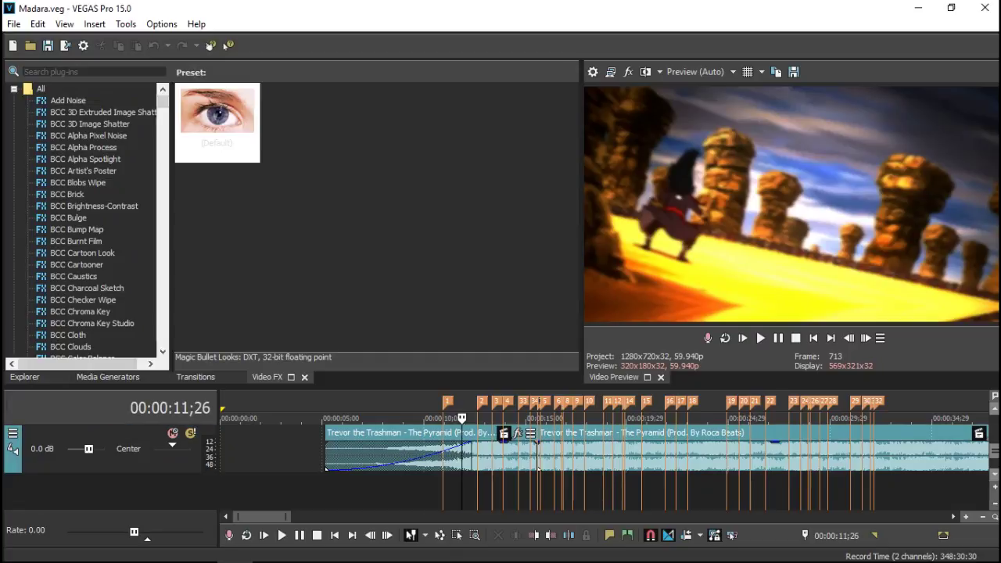
scroll(539, 468, up, 3)
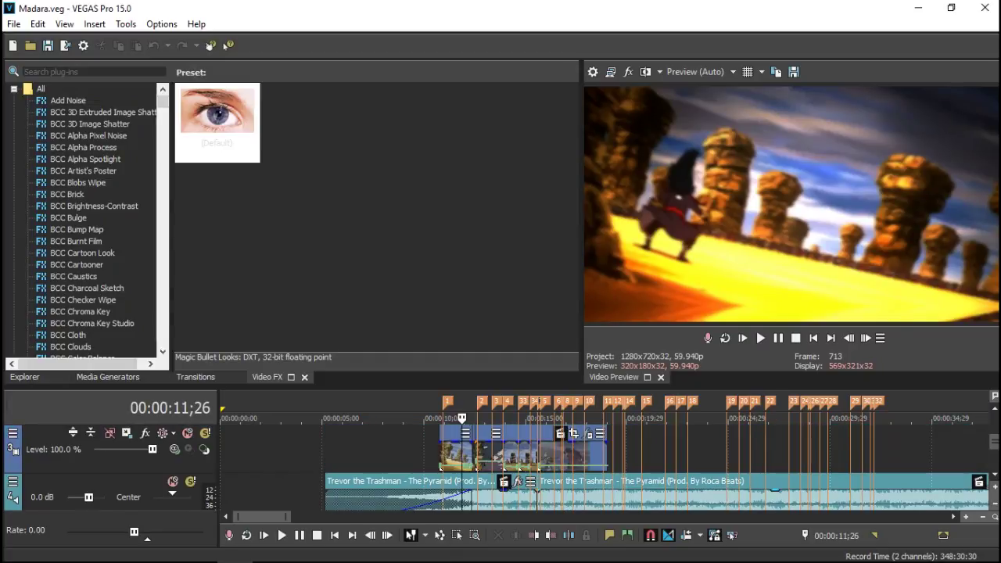
click(472, 462)
right_click(460, 428)
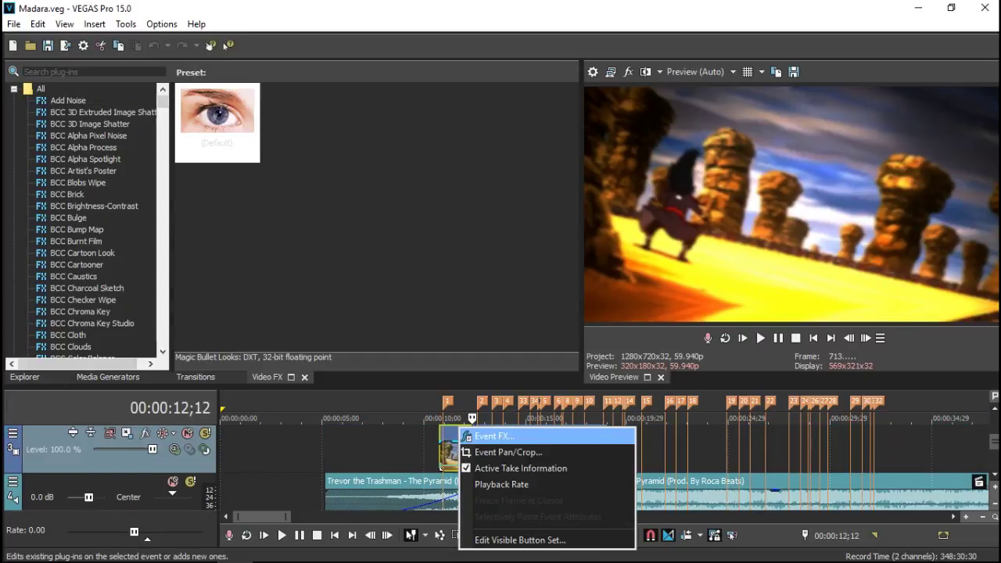
click(473, 436)
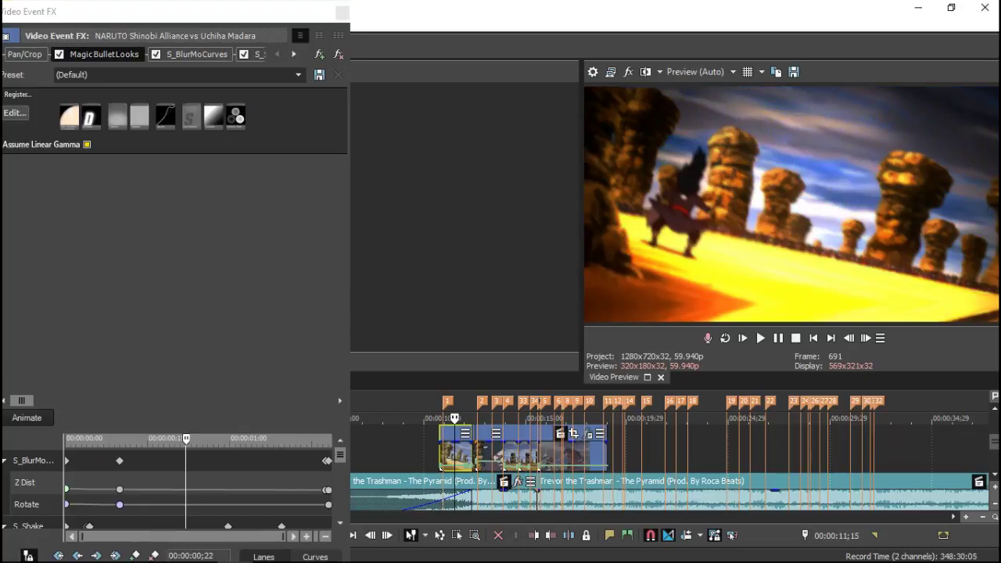
Step: Review the S_BlurMoCurves and RSMB settings in the FX chain, then close it
click(59, 54)
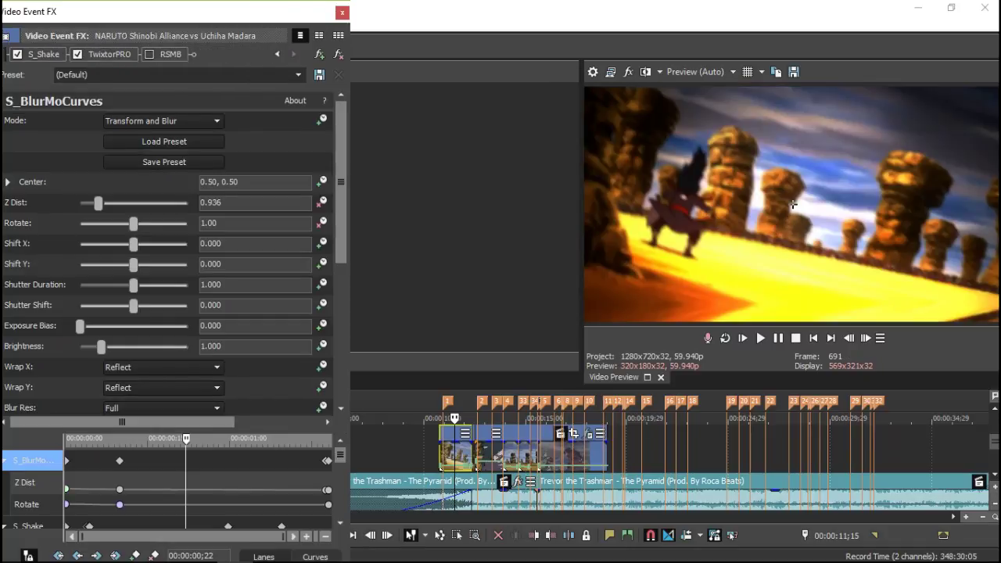
click(164, 54)
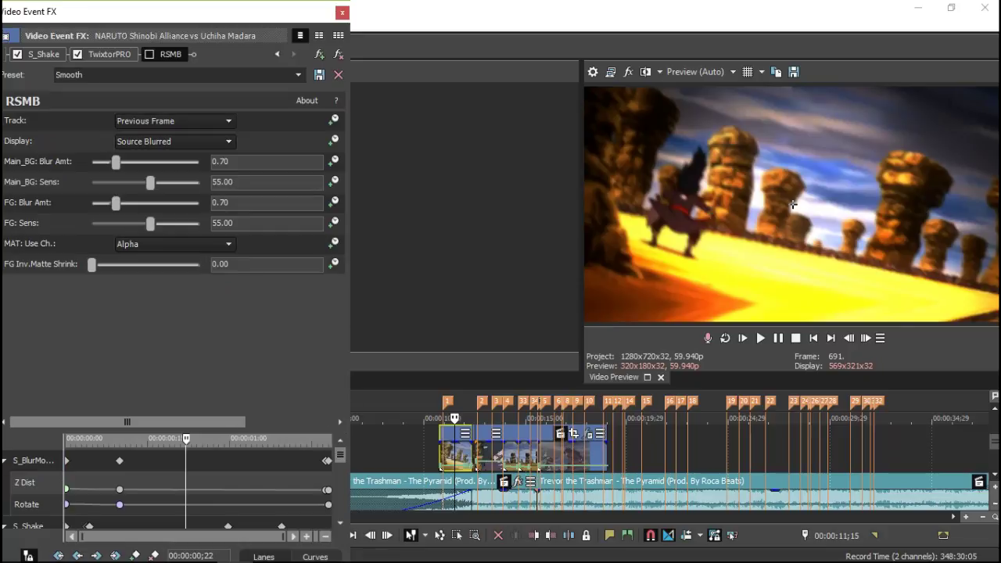
click(342, 13)
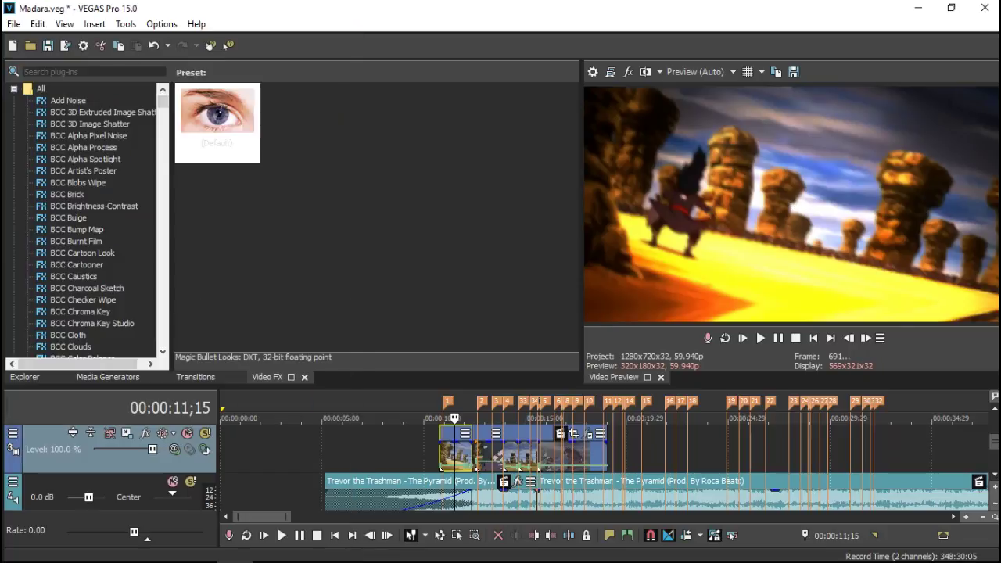